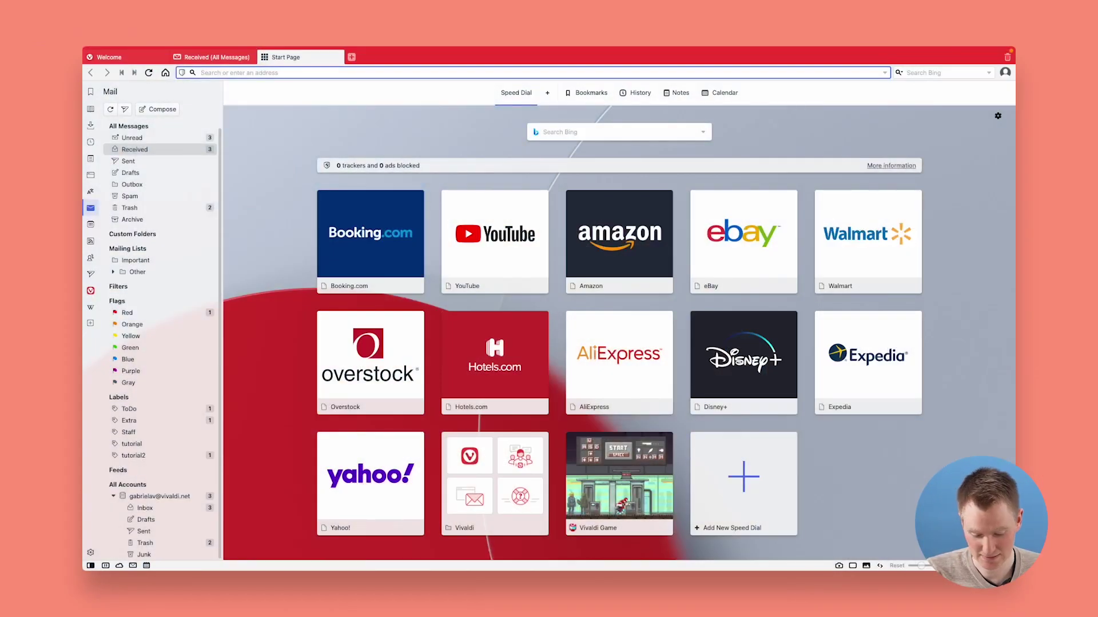
Load vivaldi.com from the address bar in the current tab
text(vivaldi.com)
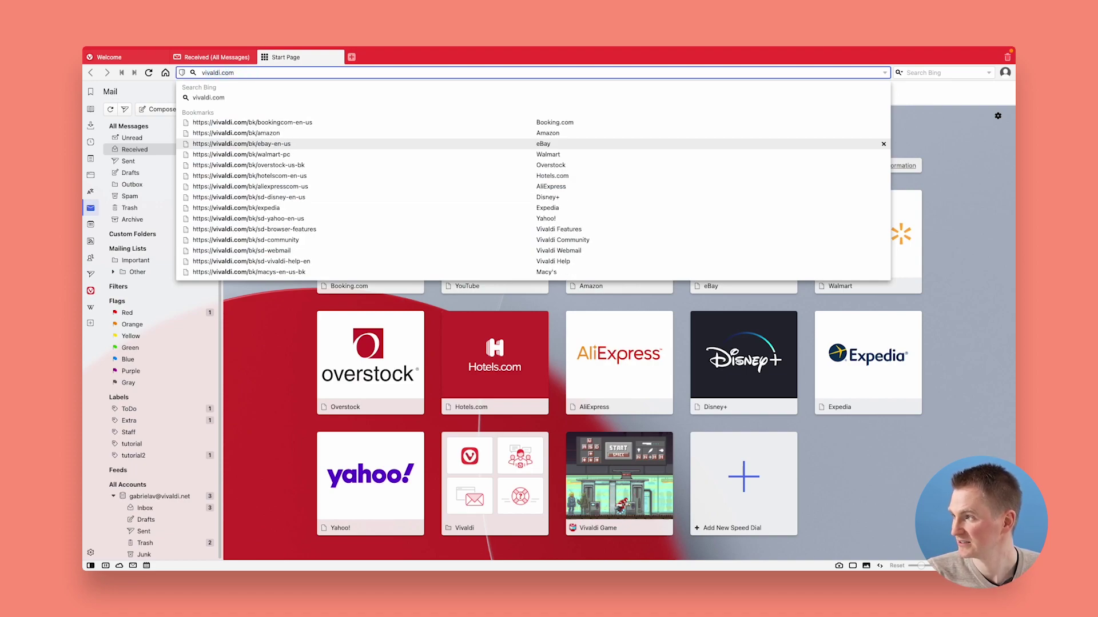
key(Return)
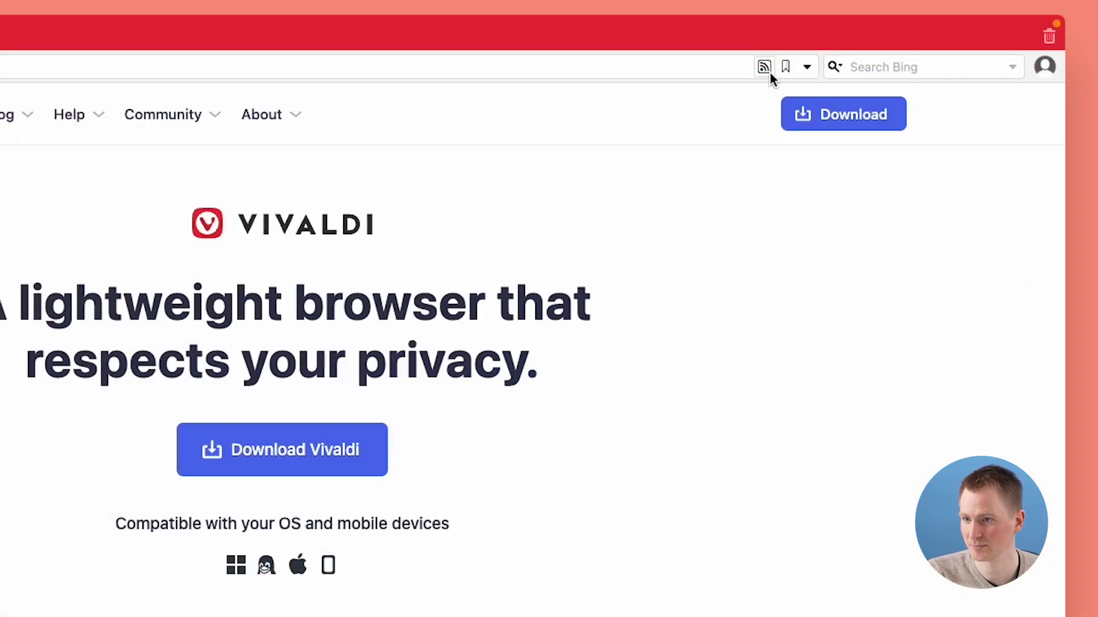
Preview the Vivaldi Browser RSS feed from the page's feed list in a new tab
right_click(770, 71)
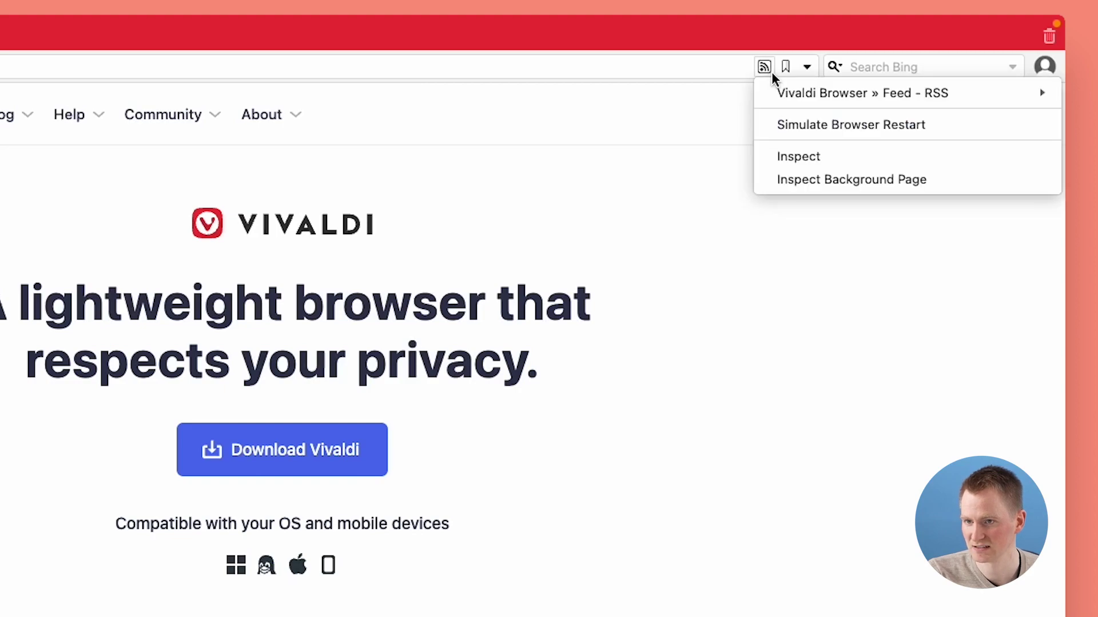
mouse_move(780, 91)
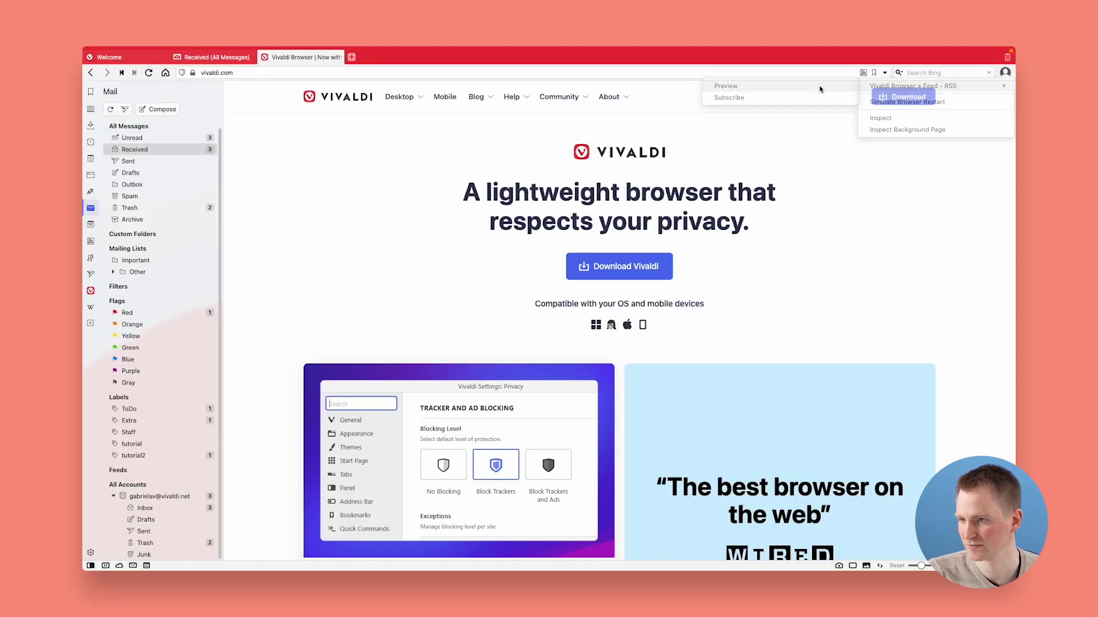
click(684, 100)
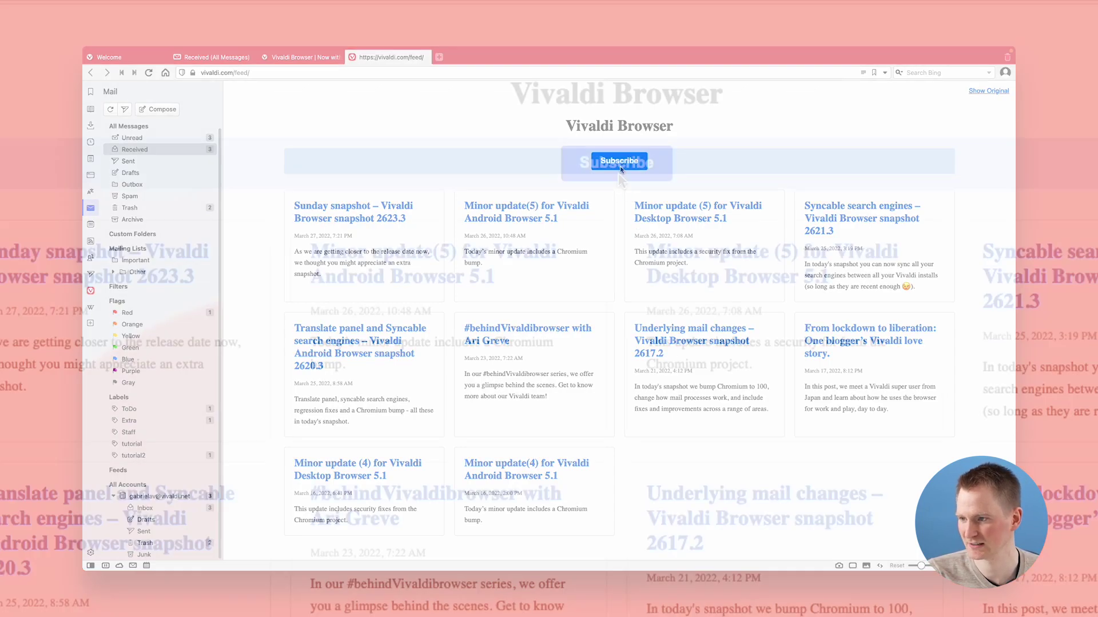
Subscribe to the Vivaldi Browser feed and show the list of subscribed feeds
click(620, 165)
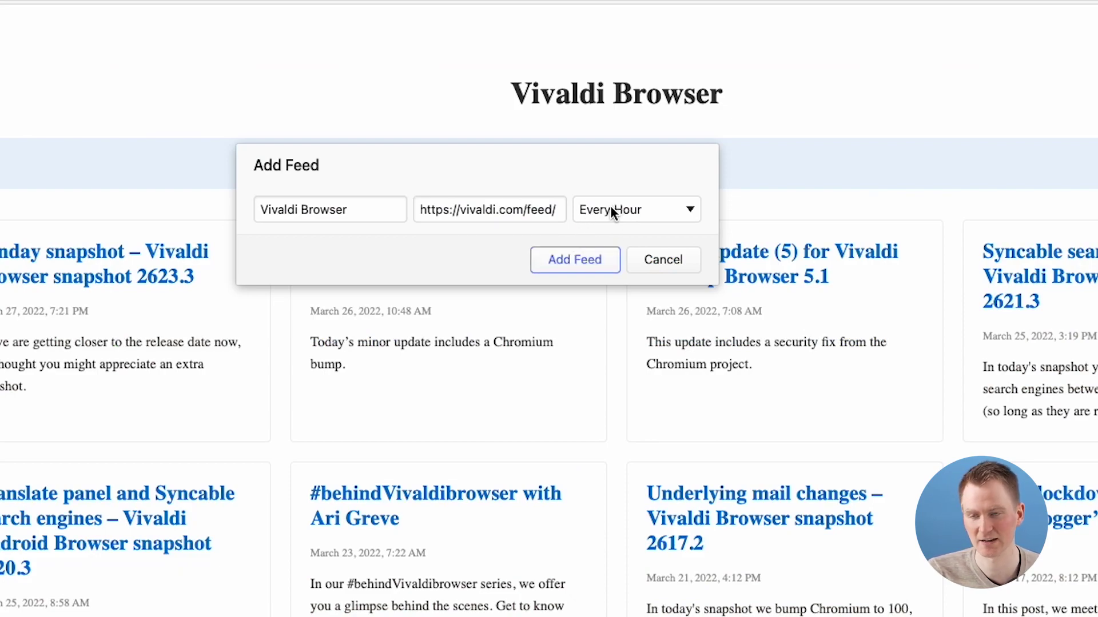
click(584, 256)
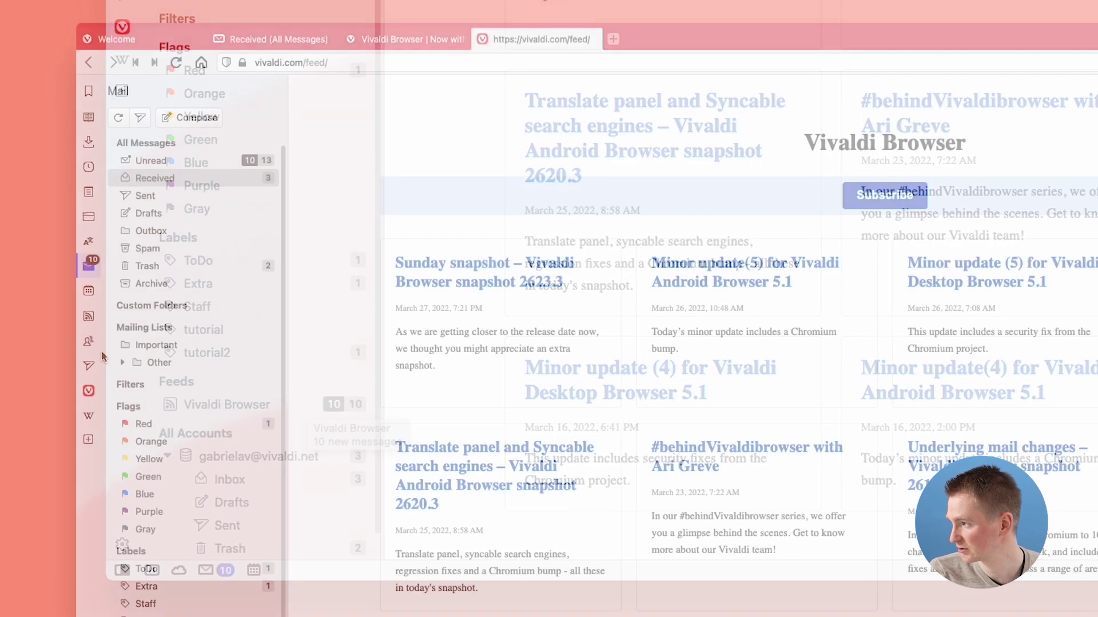
click(89, 316)
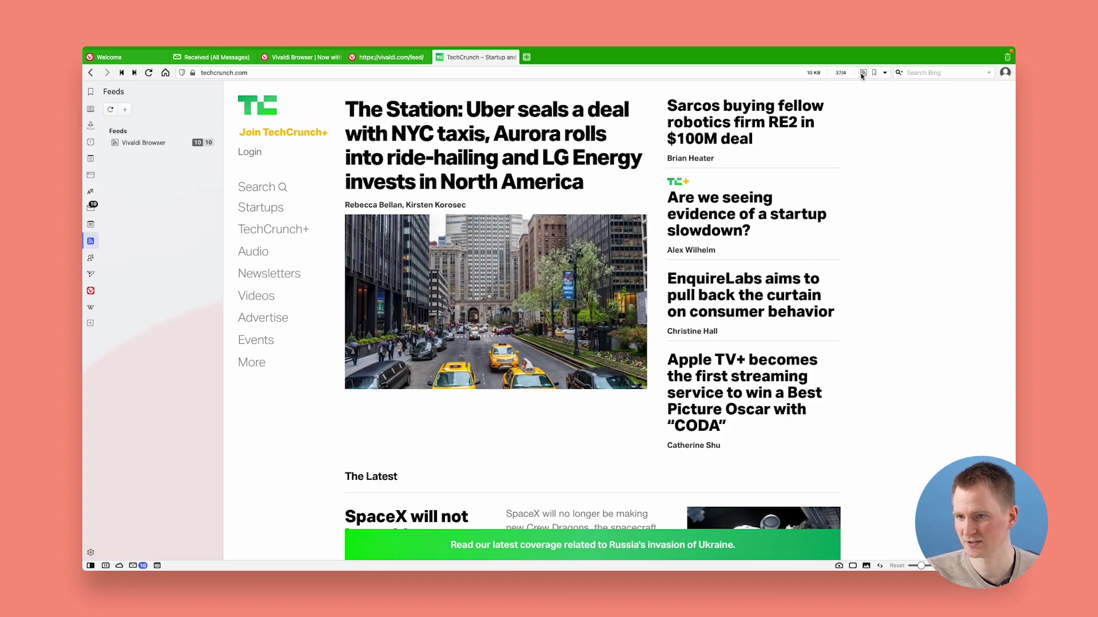
Subscribe to TechCrunch » Feed, view its articles, then return to the TechCrunch website tab
click(862, 74)
mouse_move(877, 87)
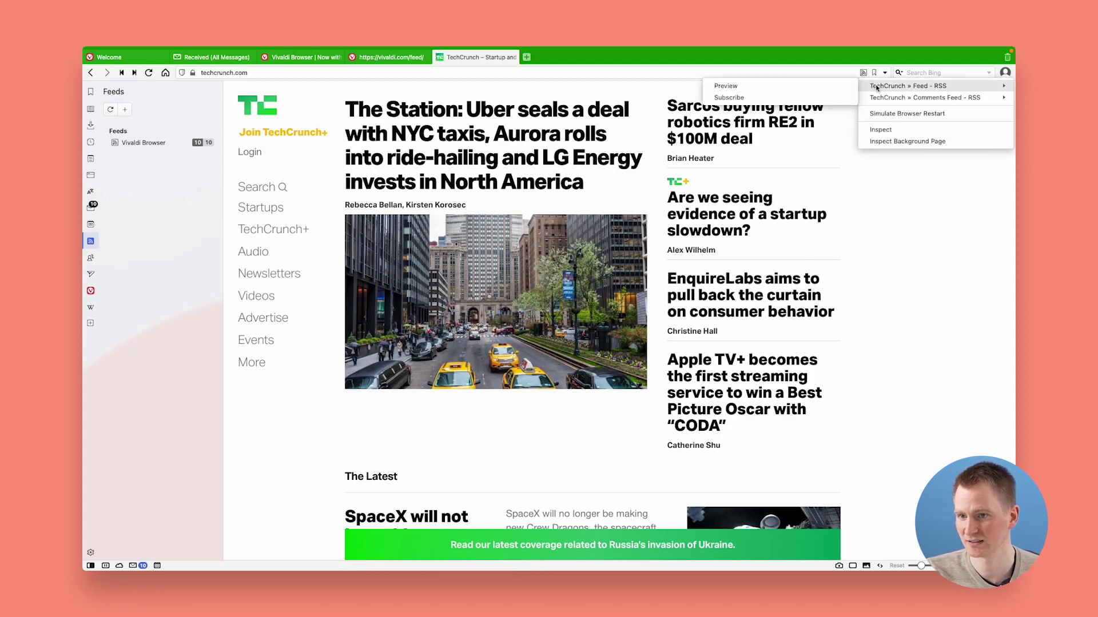
click(812, 101)
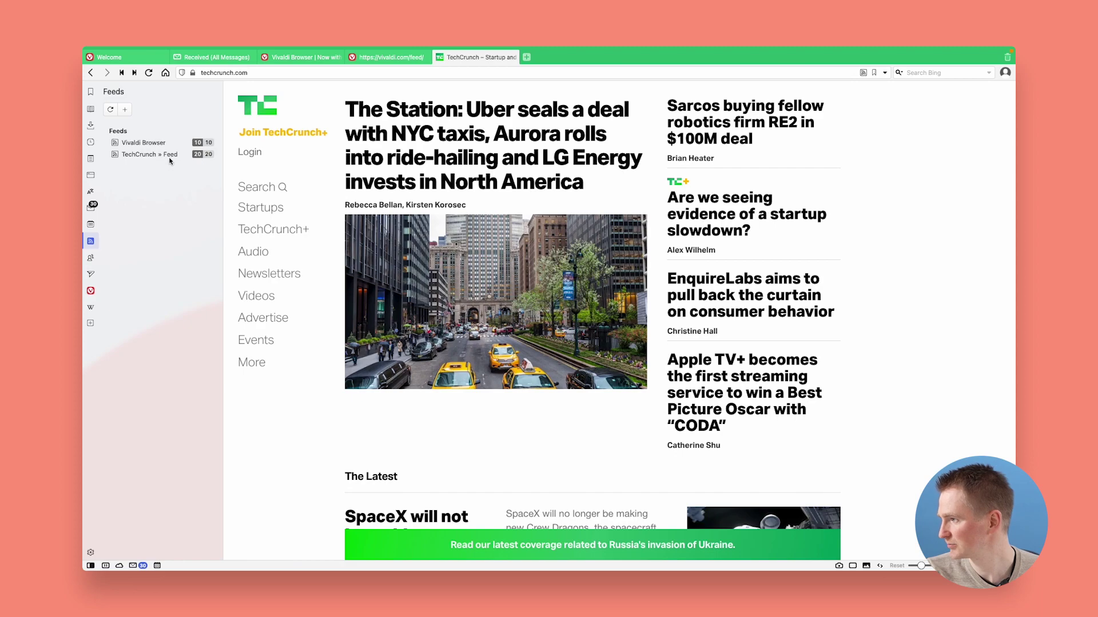
click(169, 160)
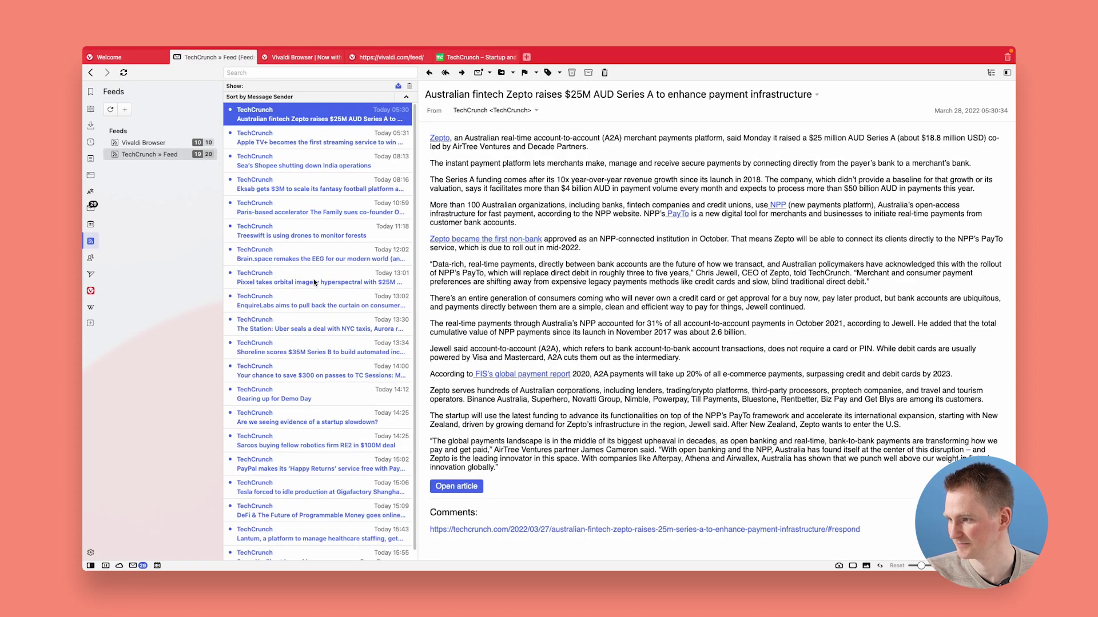
key(ctrl+Tab)
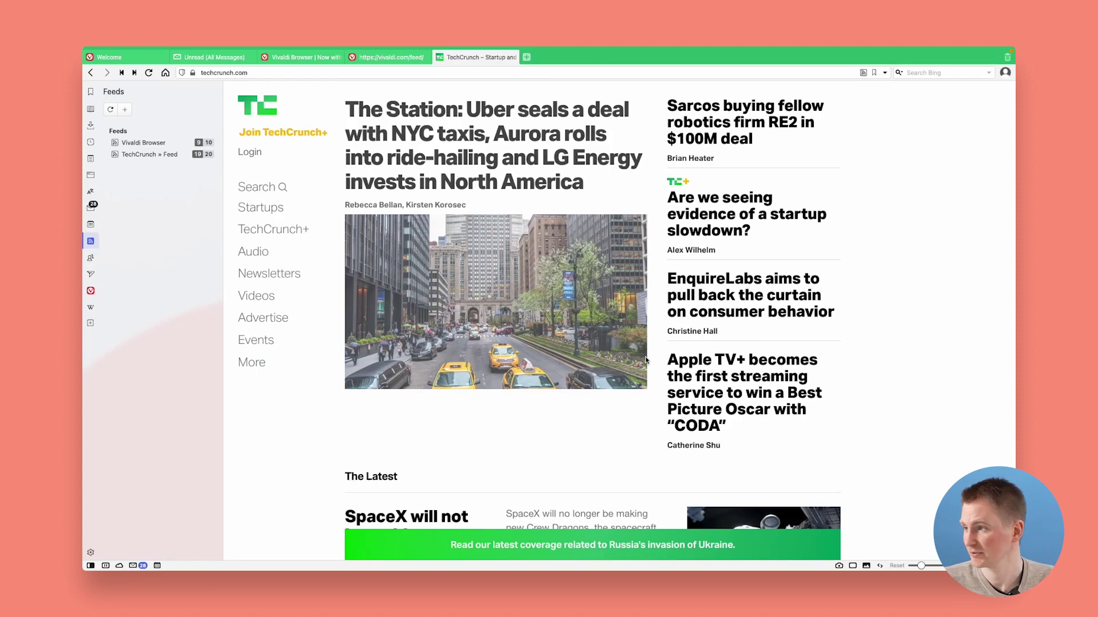
In a new tab, load wired.com/feed and select its address for copying
click(526, 57)
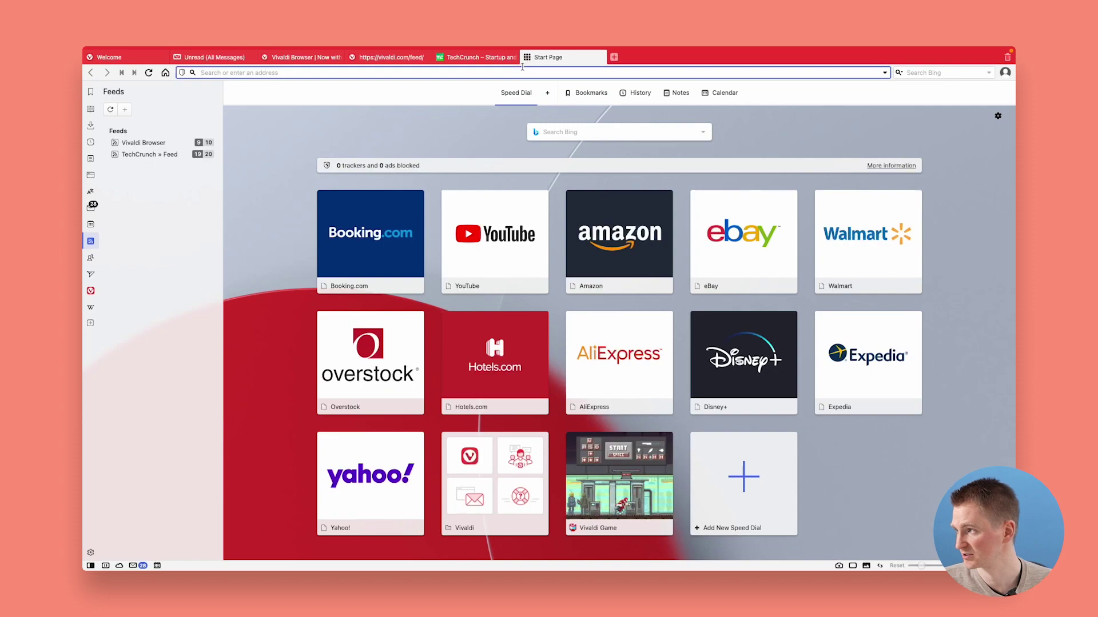
text(wir)
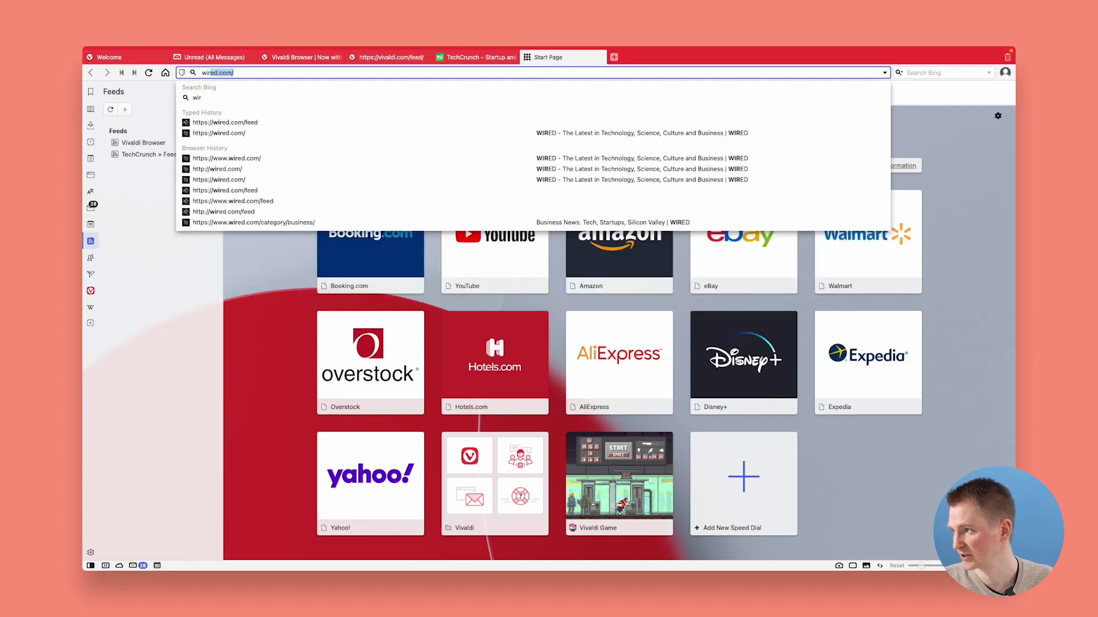
text(ed.com/feed)
key(Return)
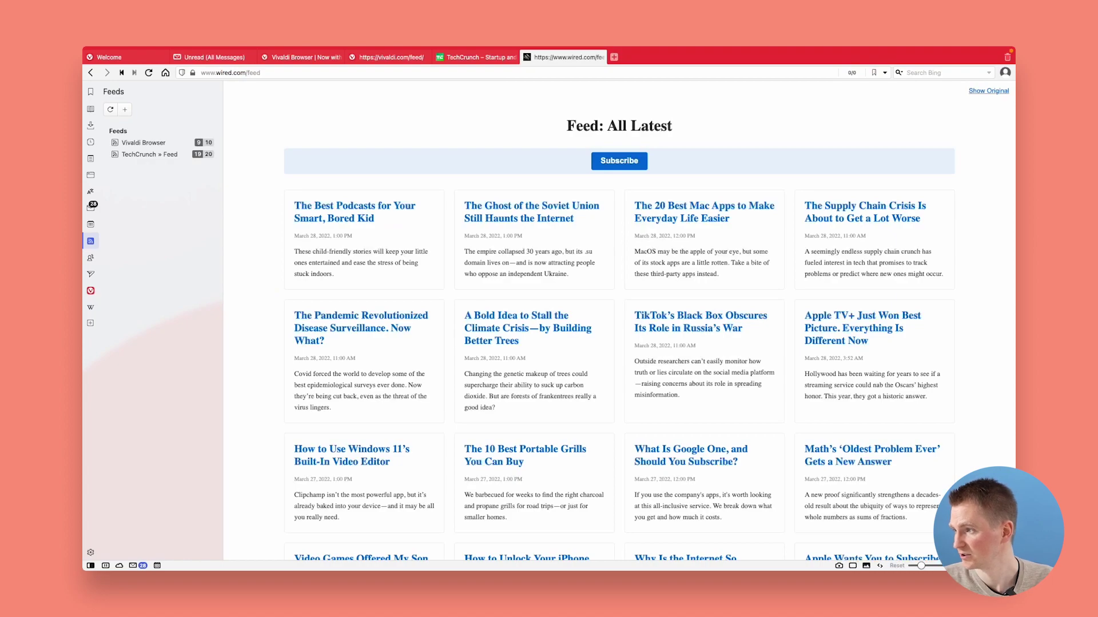
click(241, 73)
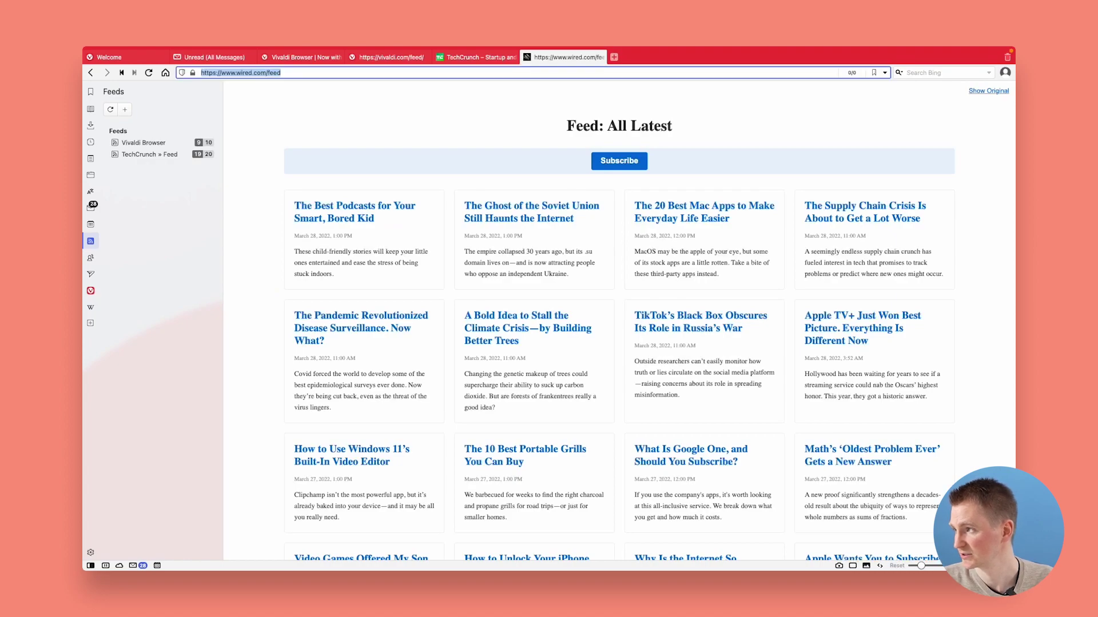
Add a feed titled 'Wired All Latest' using the copied wired.com/feed address
click(125, 110)
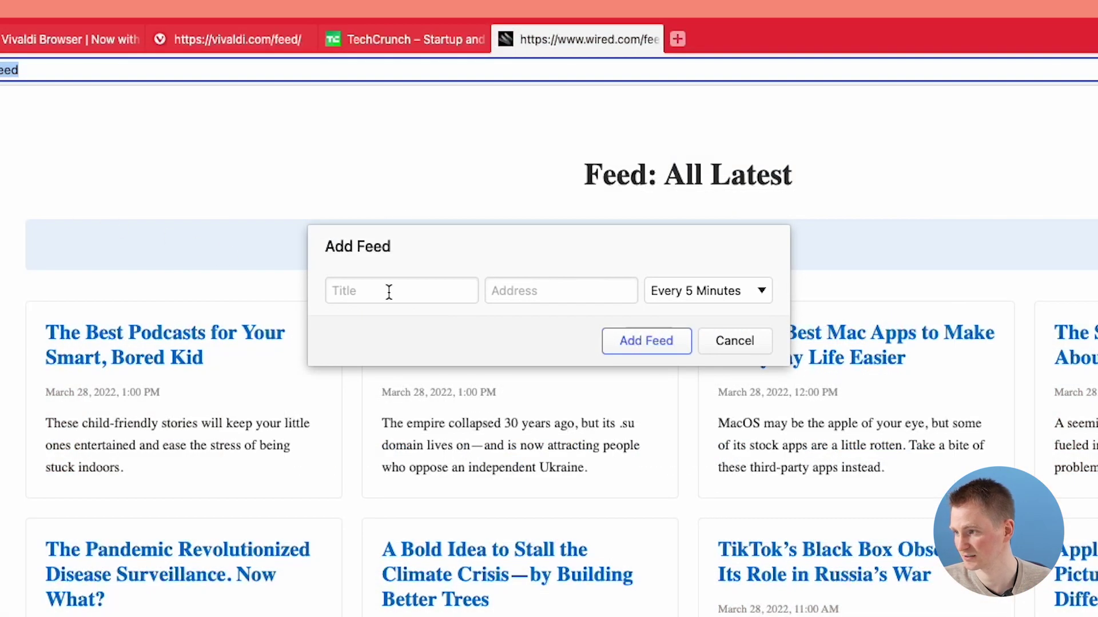
click(389, 292)
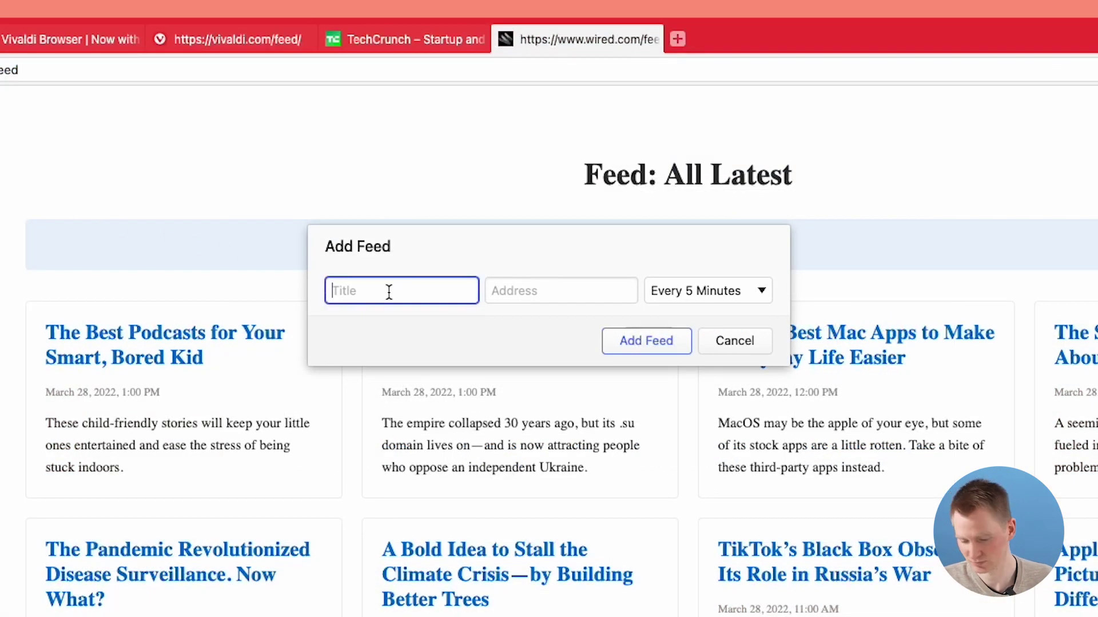
text(W)
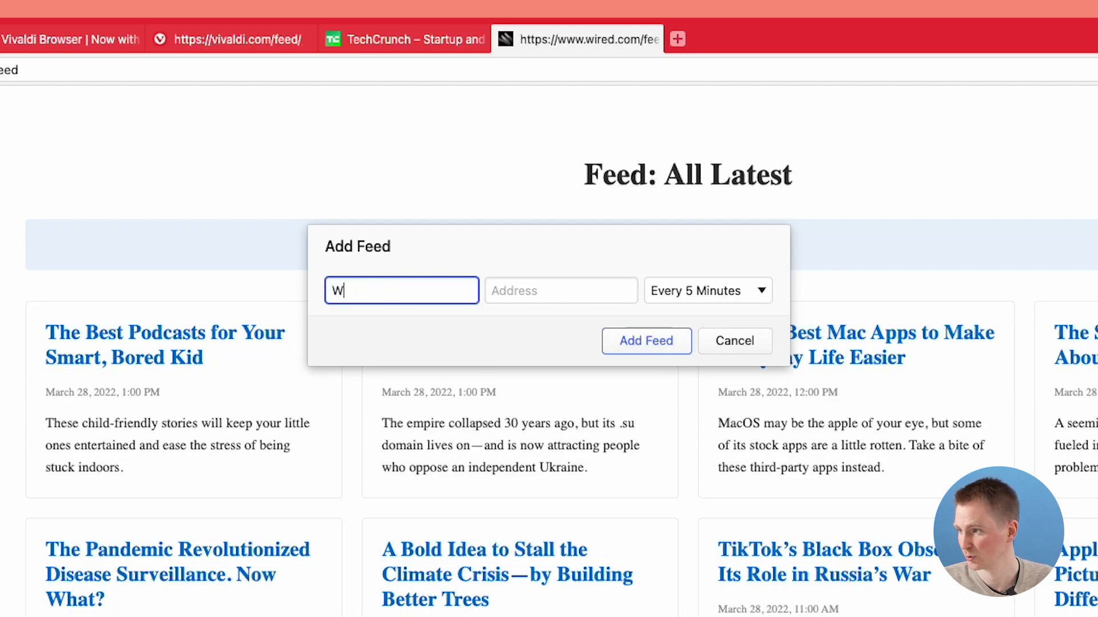
text(ired All Latest)
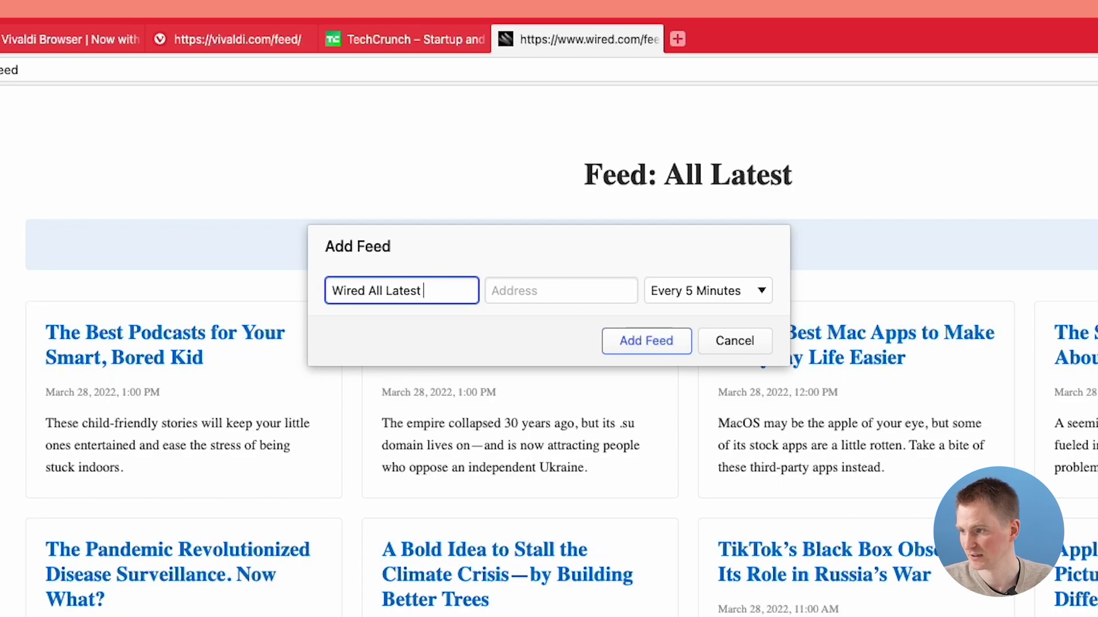
key(Tab)
key(super+v)
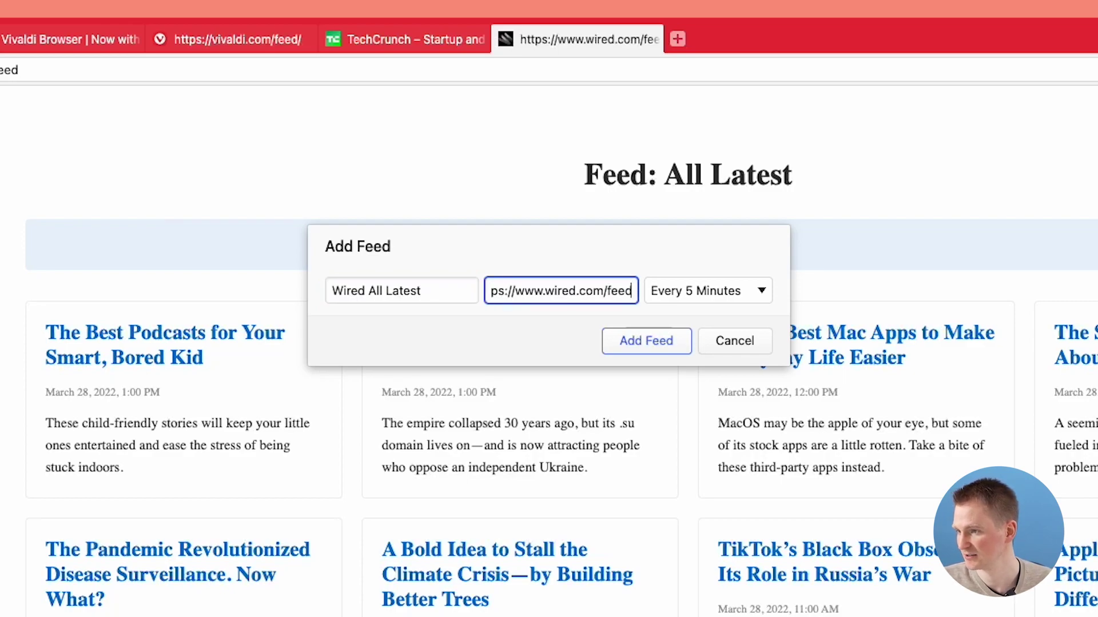
click(609, 341)
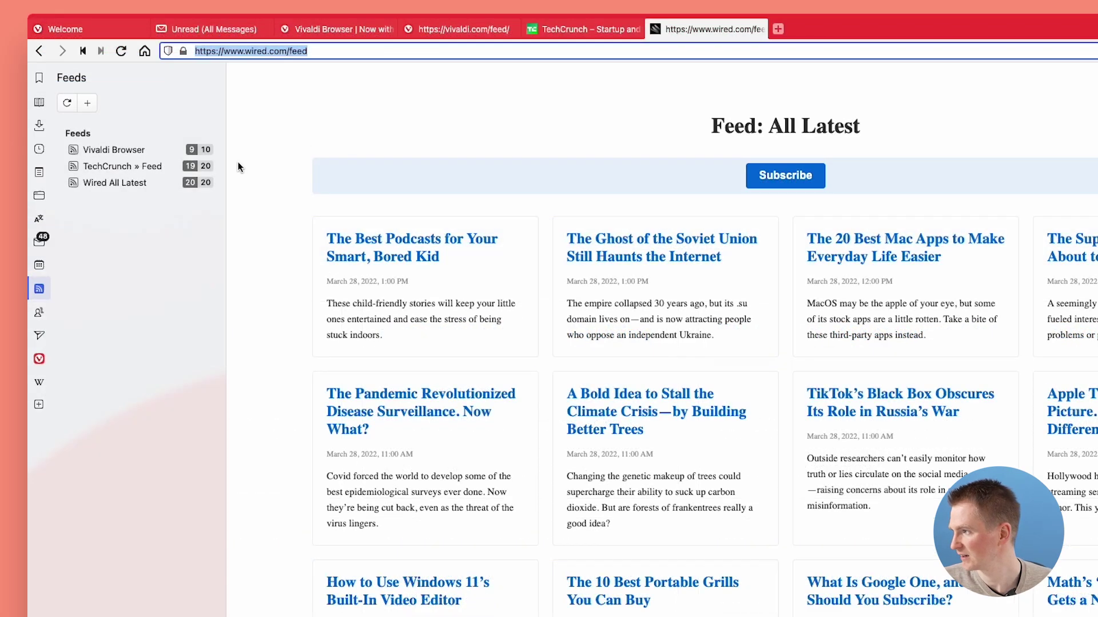
Open the Wired All Latest articles, then switch the side panel to the Mail folders
click(169, 186)
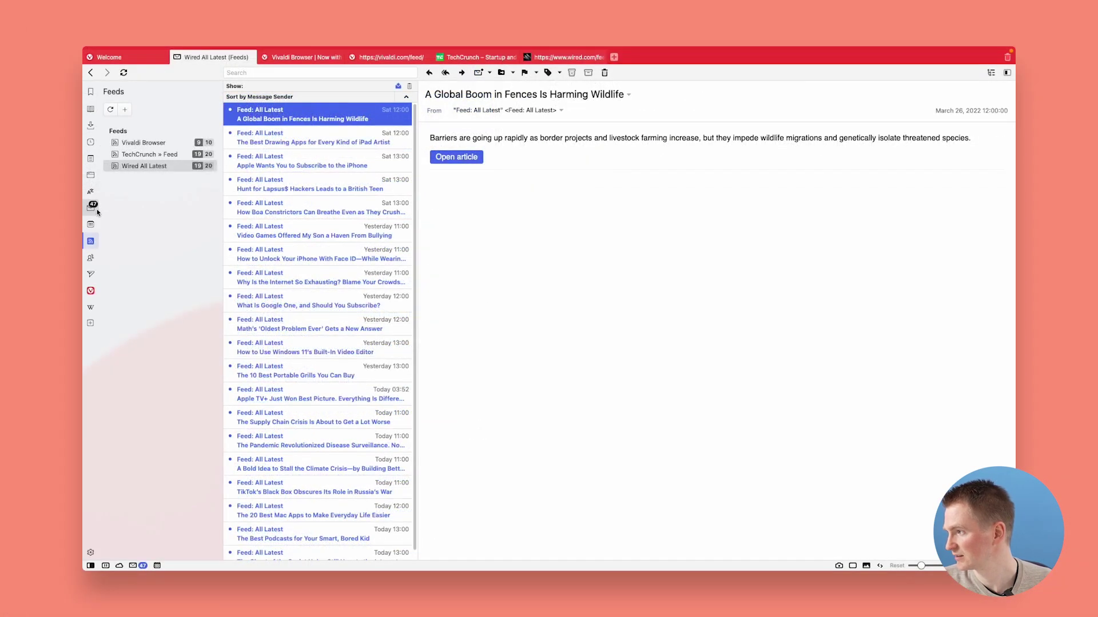
click(96, 210)
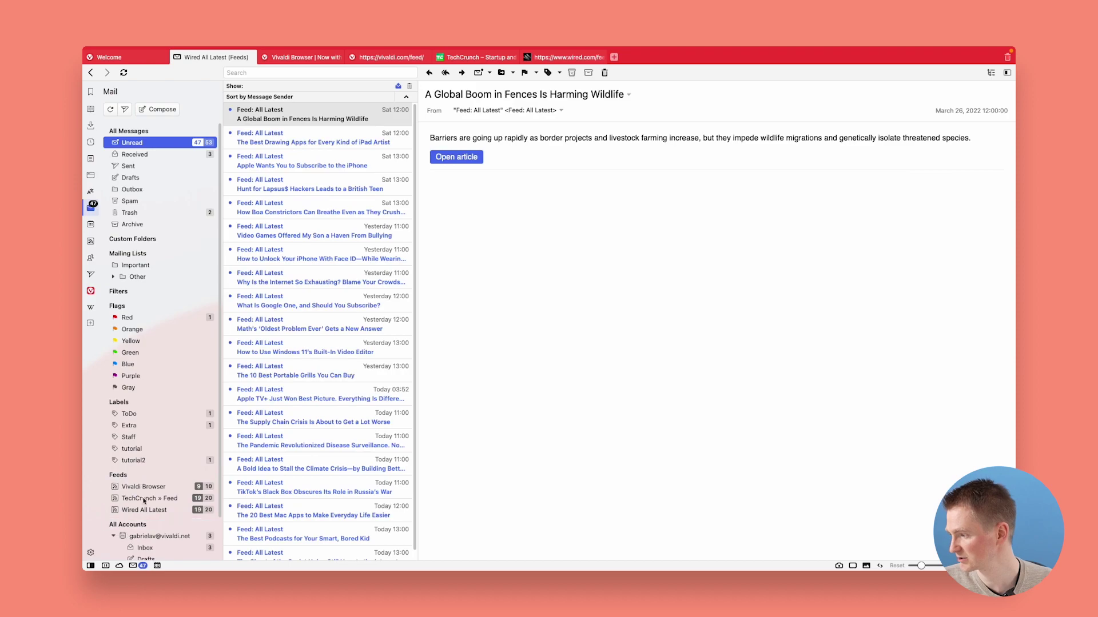
View Unread messages with Show Feeds turned off, leaving the 3 unread emails
click(143, 143)
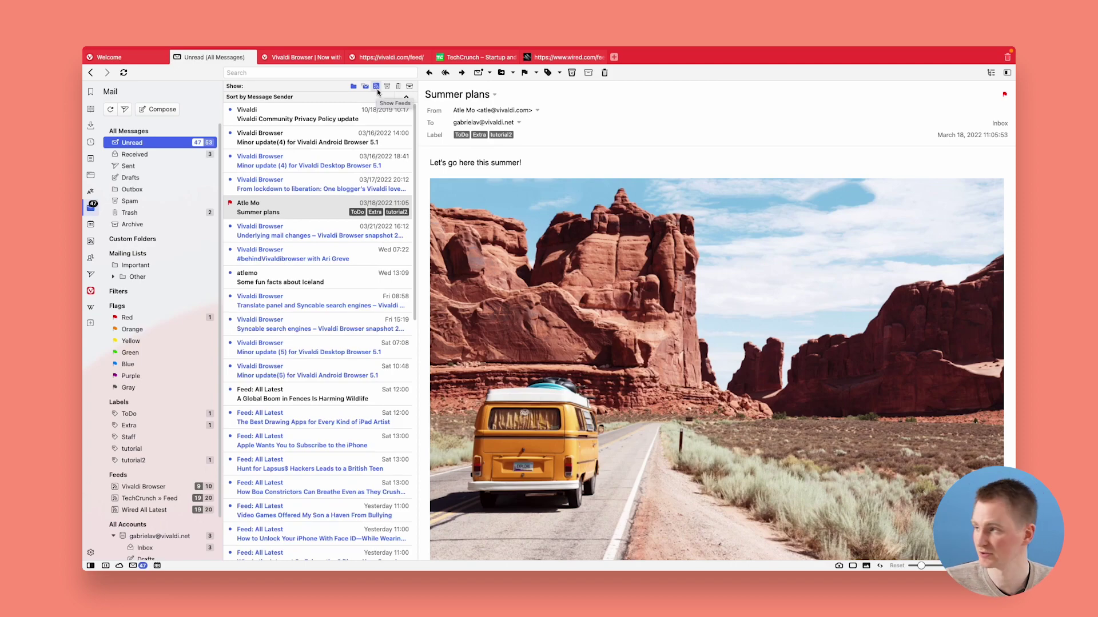
click(377, 88)
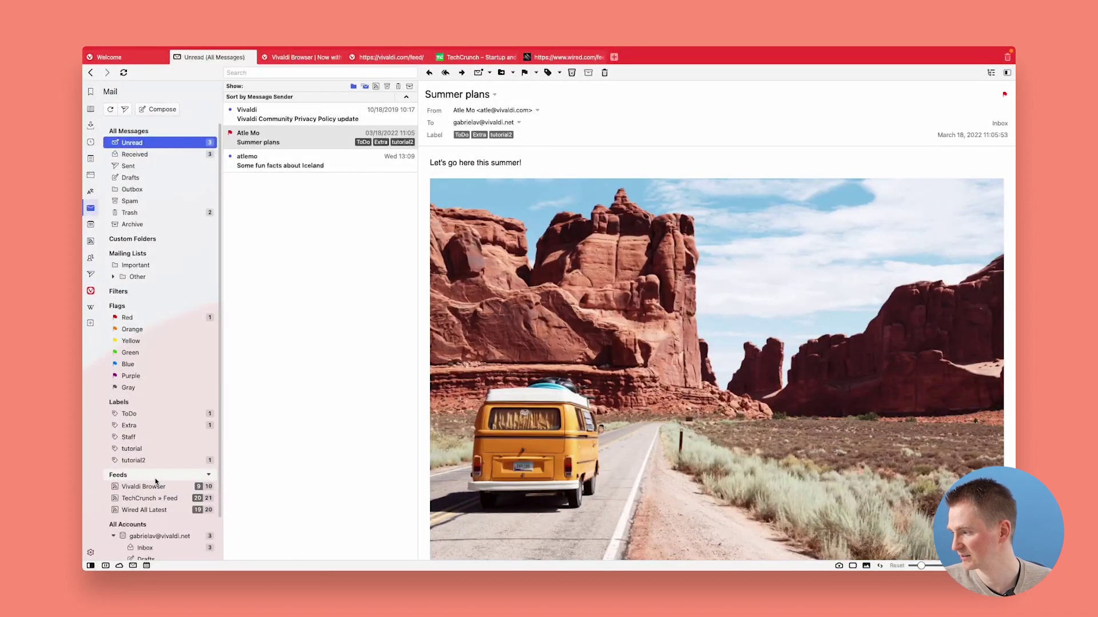
Under Feeds, select Vivaldi Browser and mark all 10 of its items as read
click(186, 477)
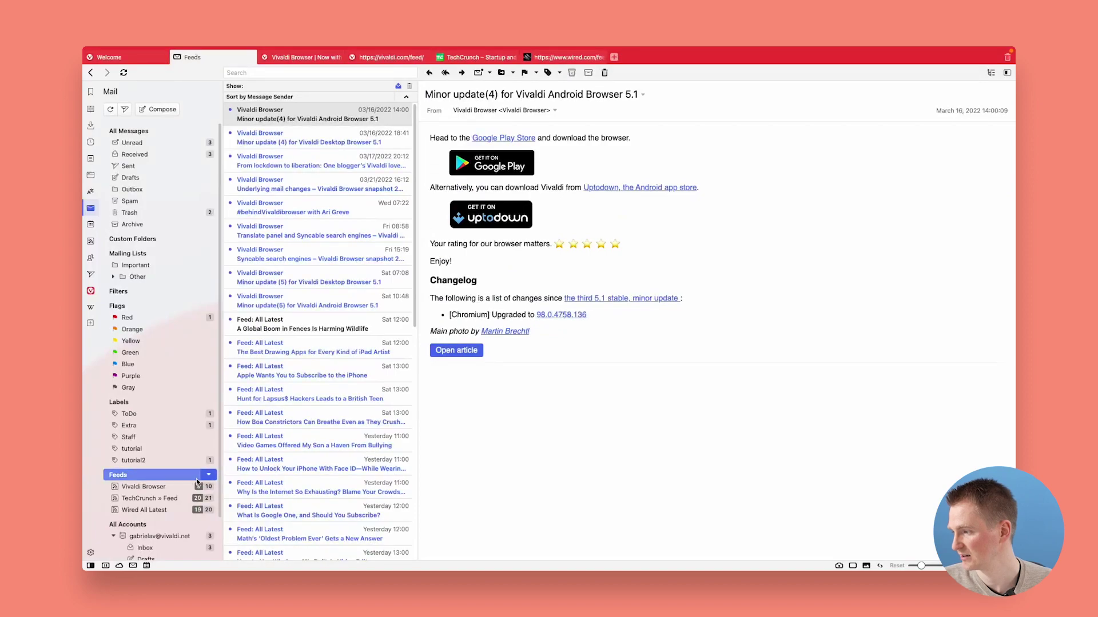
click(176, 486)
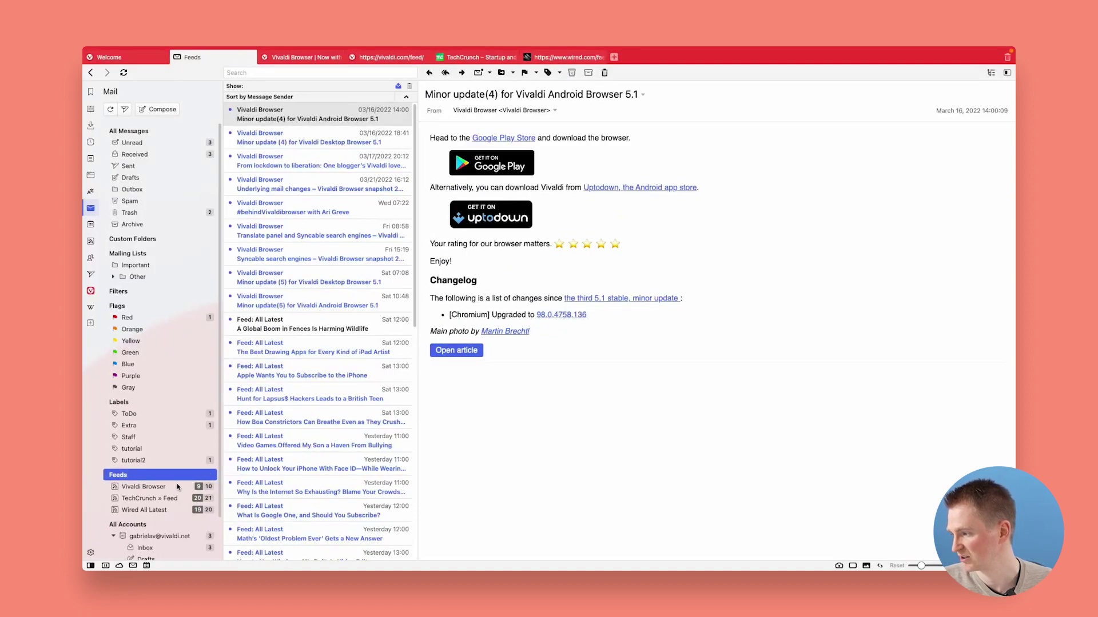
right_click(177, 487)
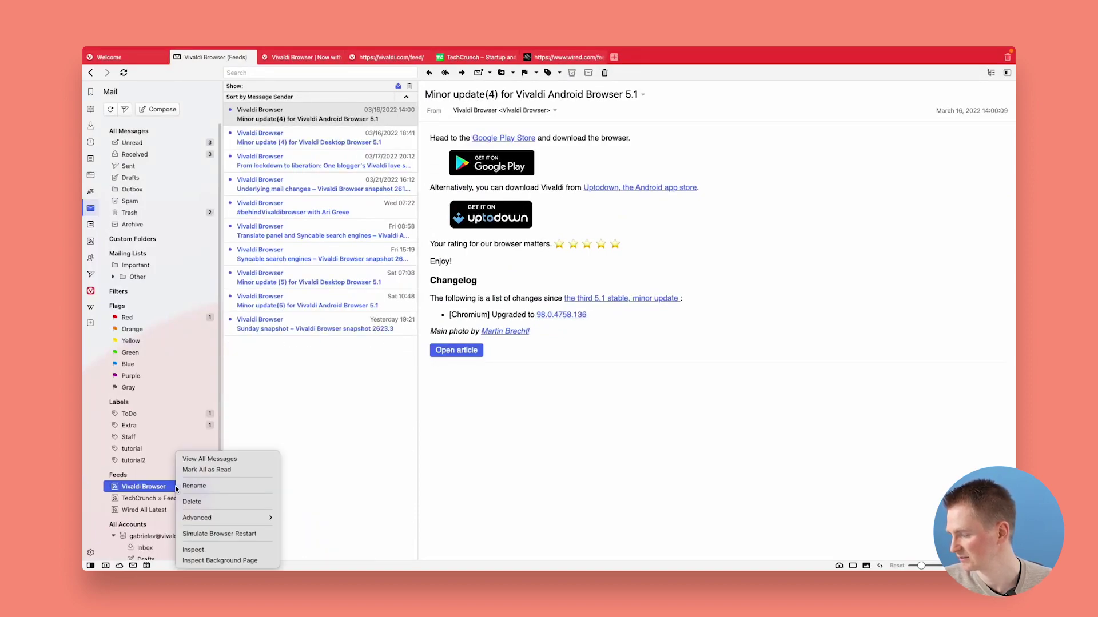
click(208, 469)
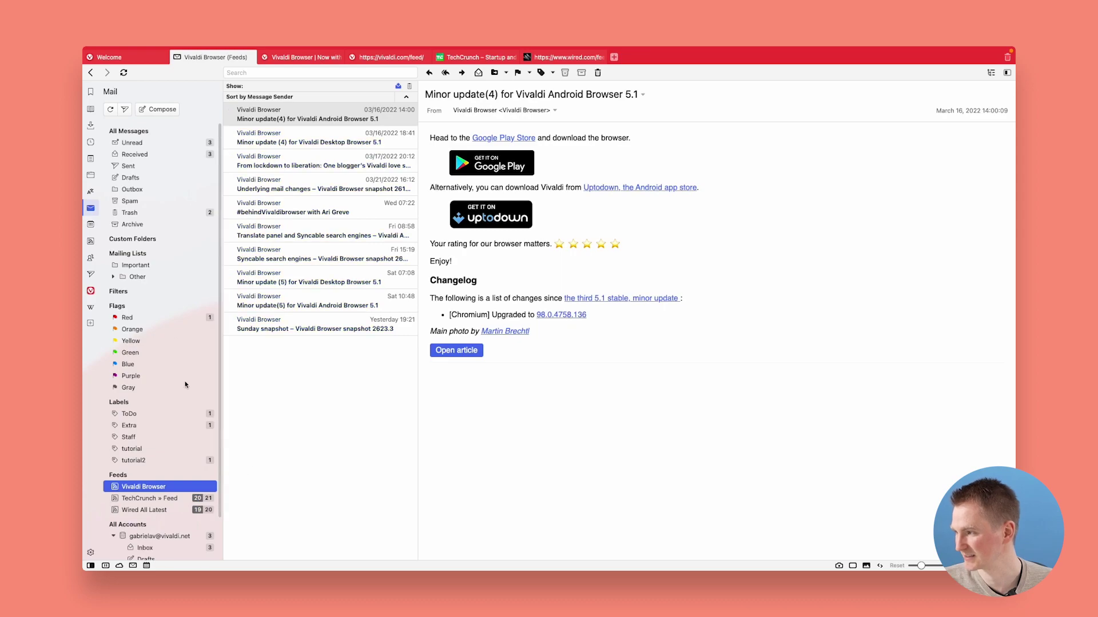
Open the Wired All Latest feed from the Feeds panel and read its newest article
click(91, 241)
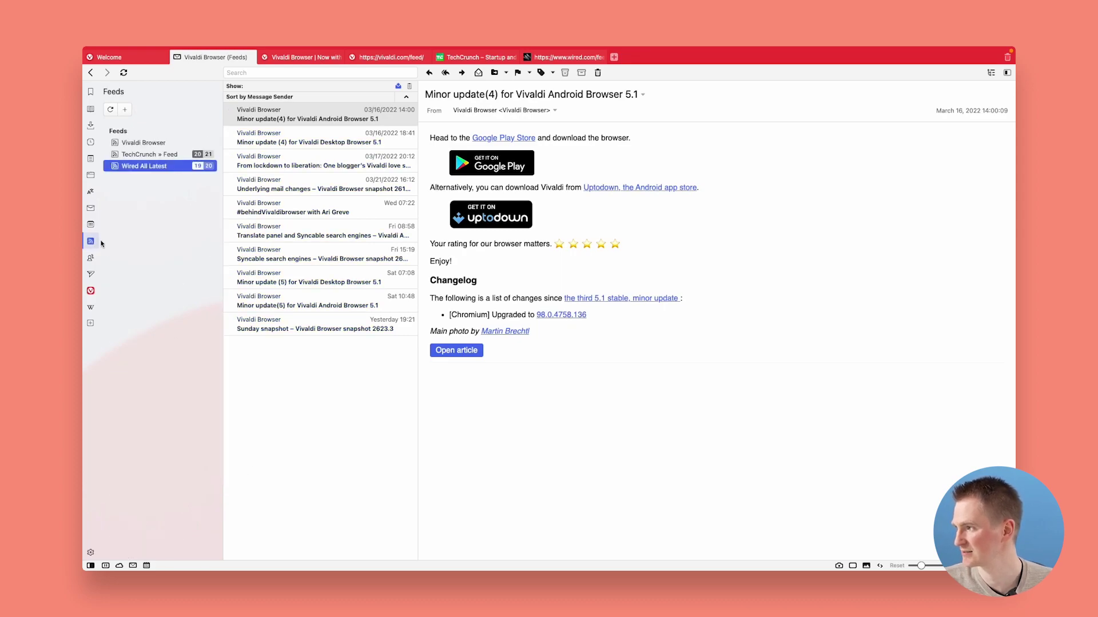
click(171, 167)
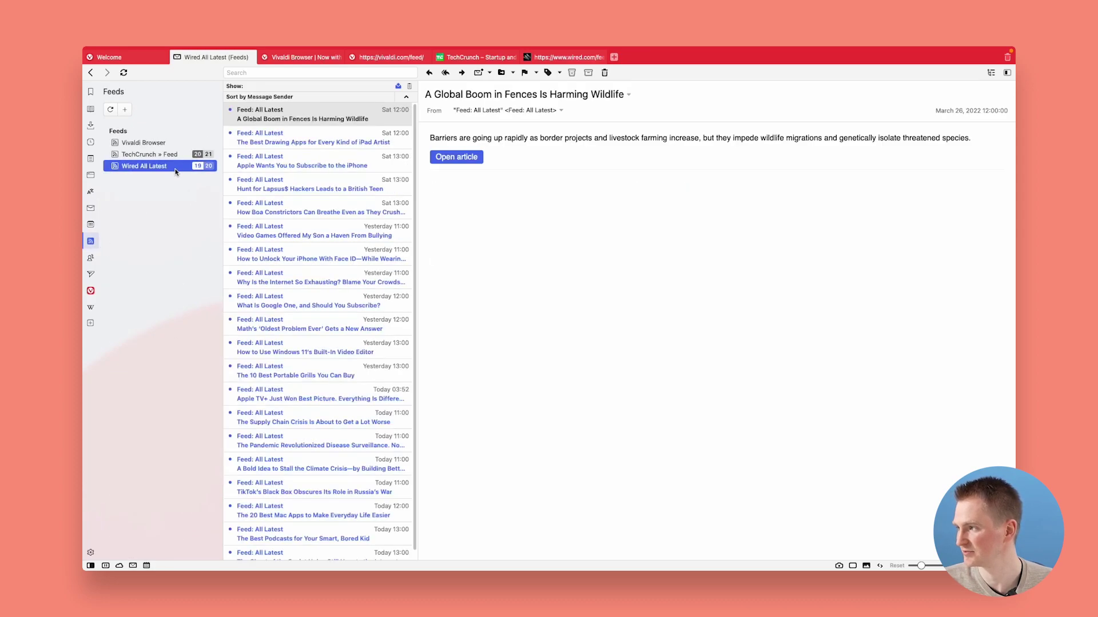
click(284, 122)
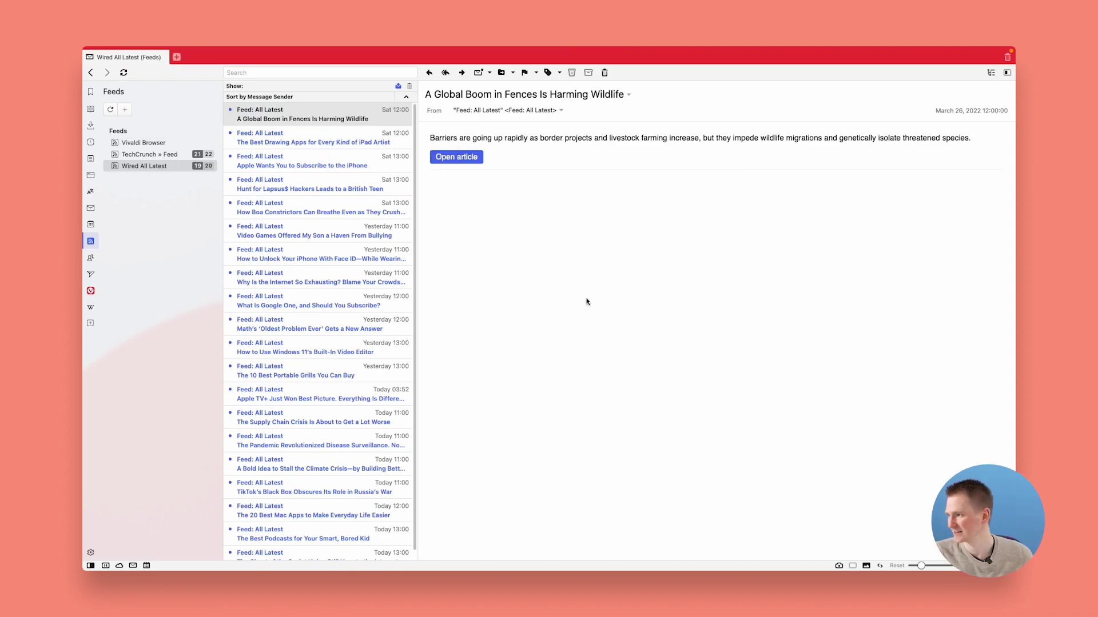
In a new tab, load youtube.com/vivaldibrowser and show the channel's Videos page
click(180, 57)
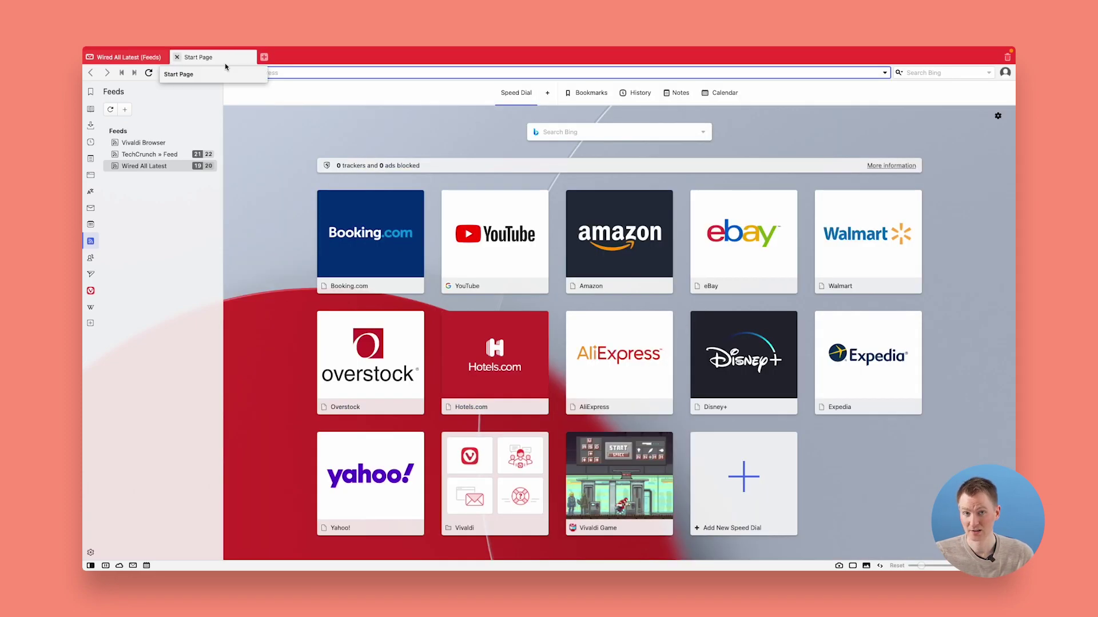
text(youtu)
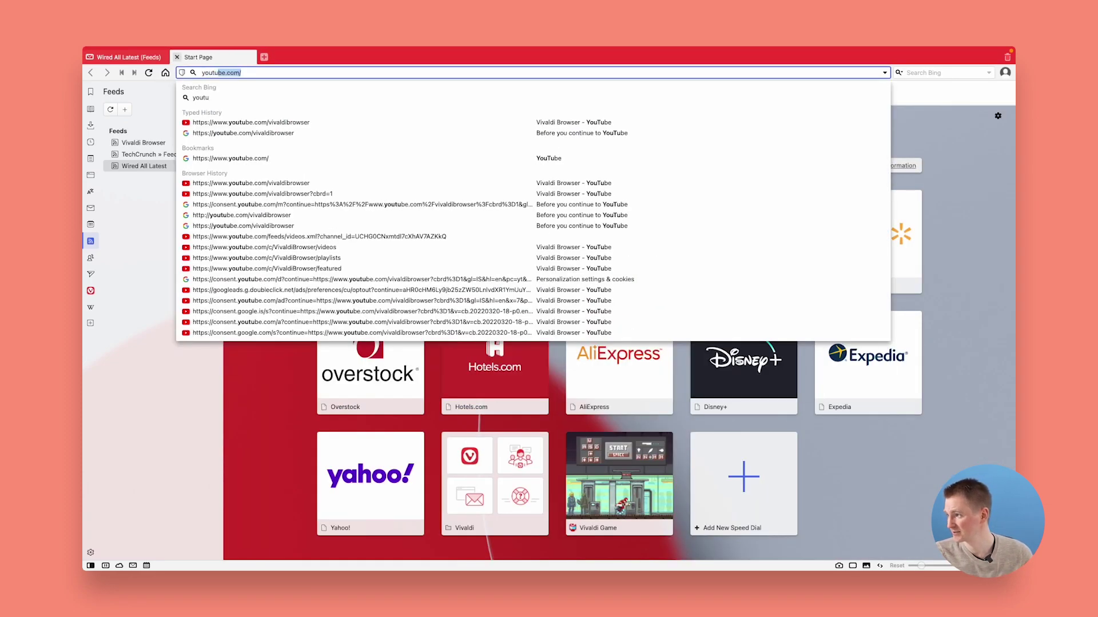
key(Right)
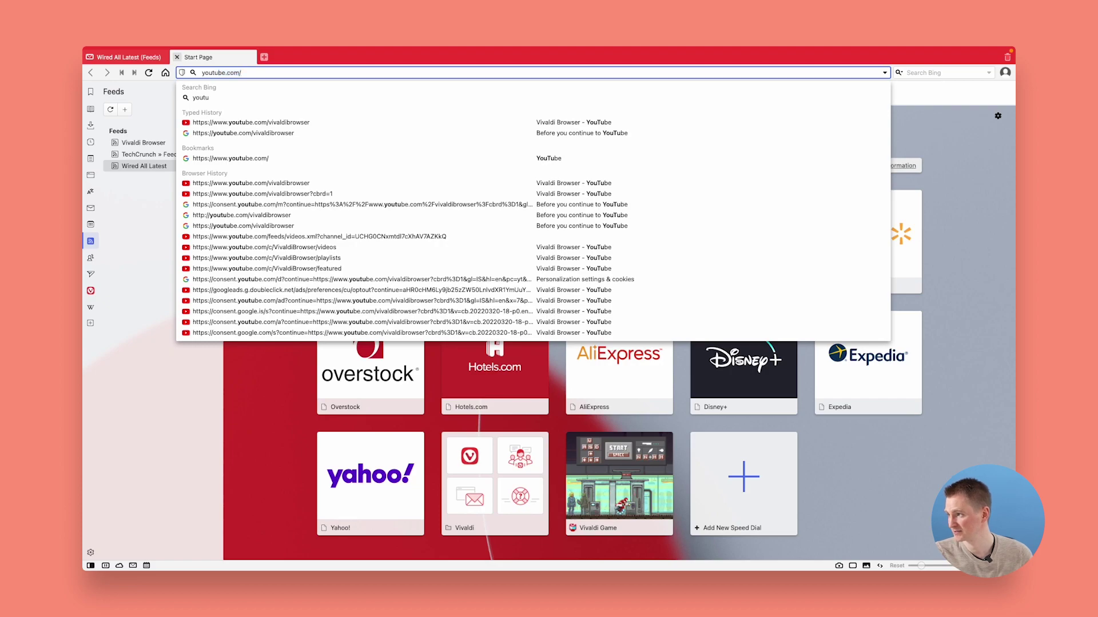
key(Down)
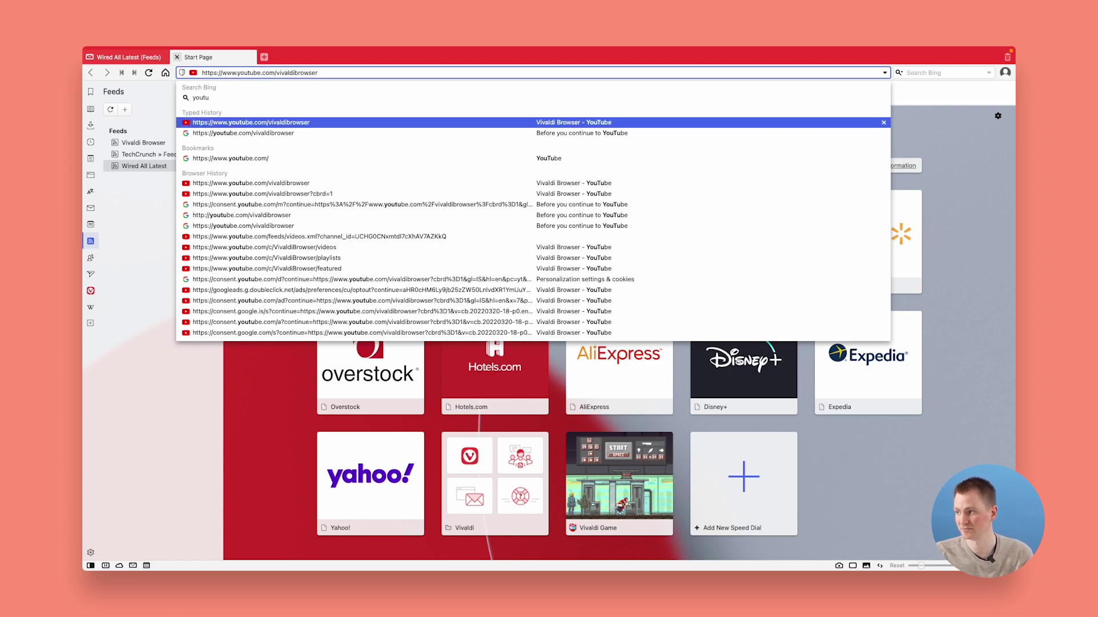
key(Return)
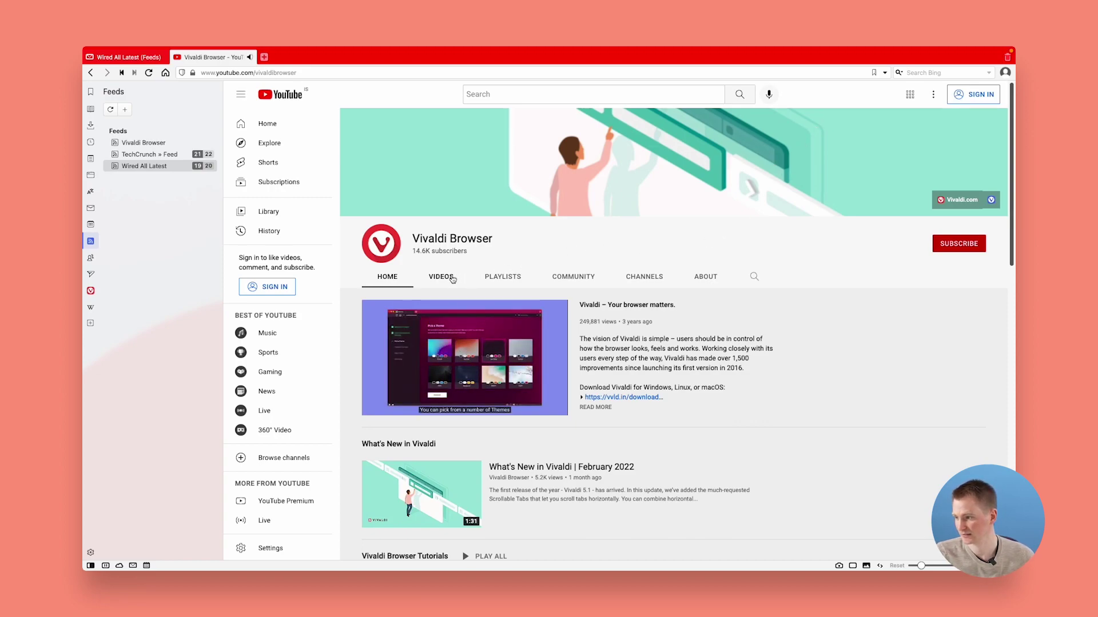
click(452, 279)
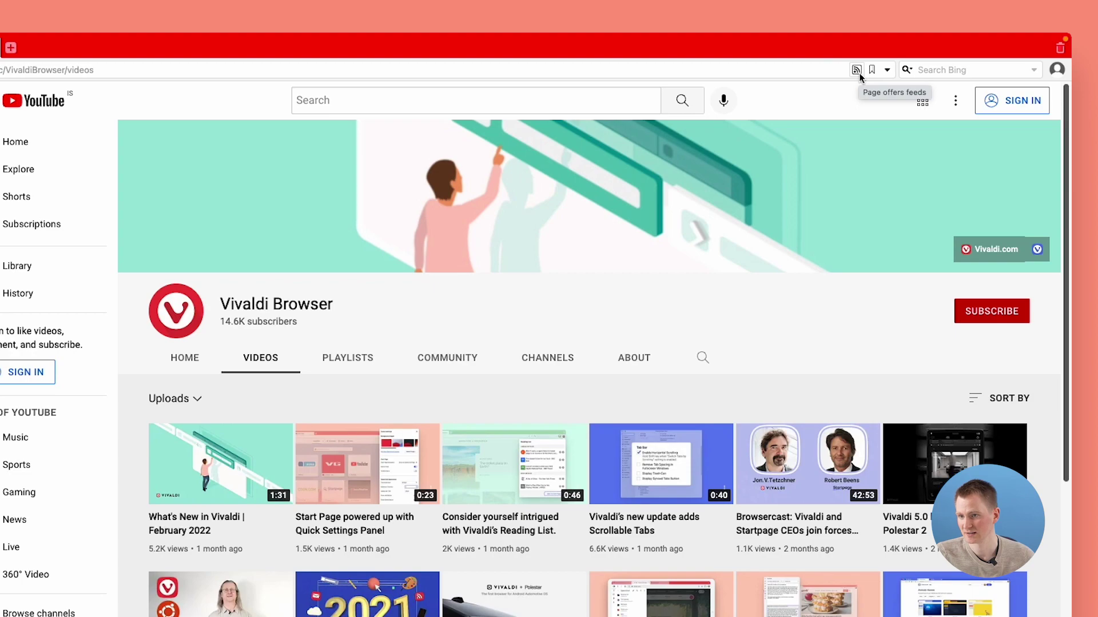
Subscribe to the channel's 'Vivaldi Browser - RSS' feed from the address-bar feed icon
right_click(859, 73)
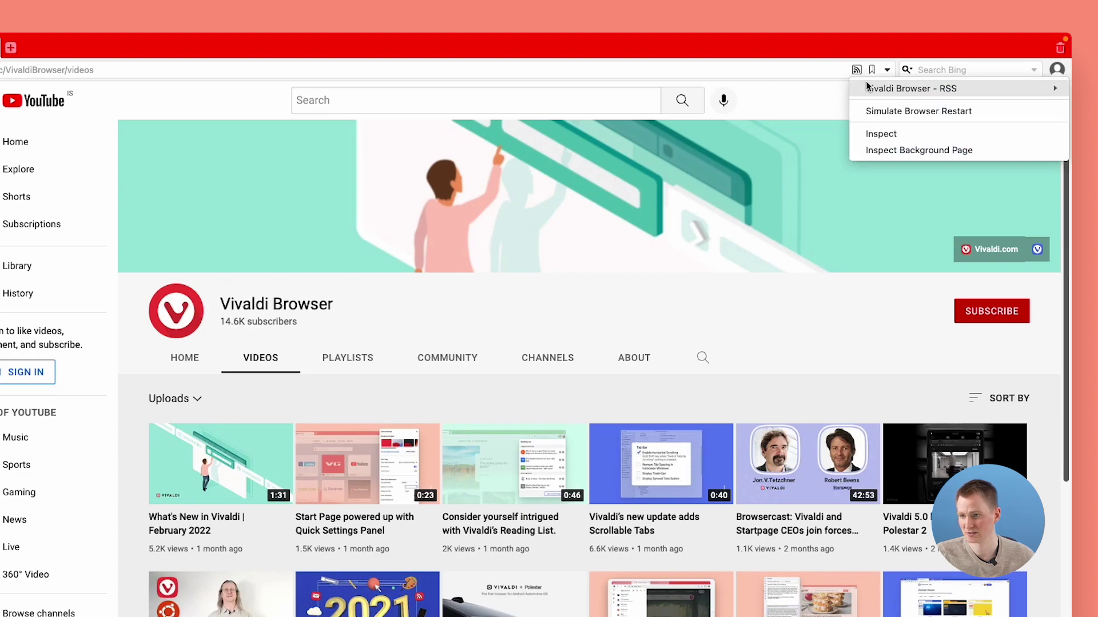
mouse_move(873, 89)
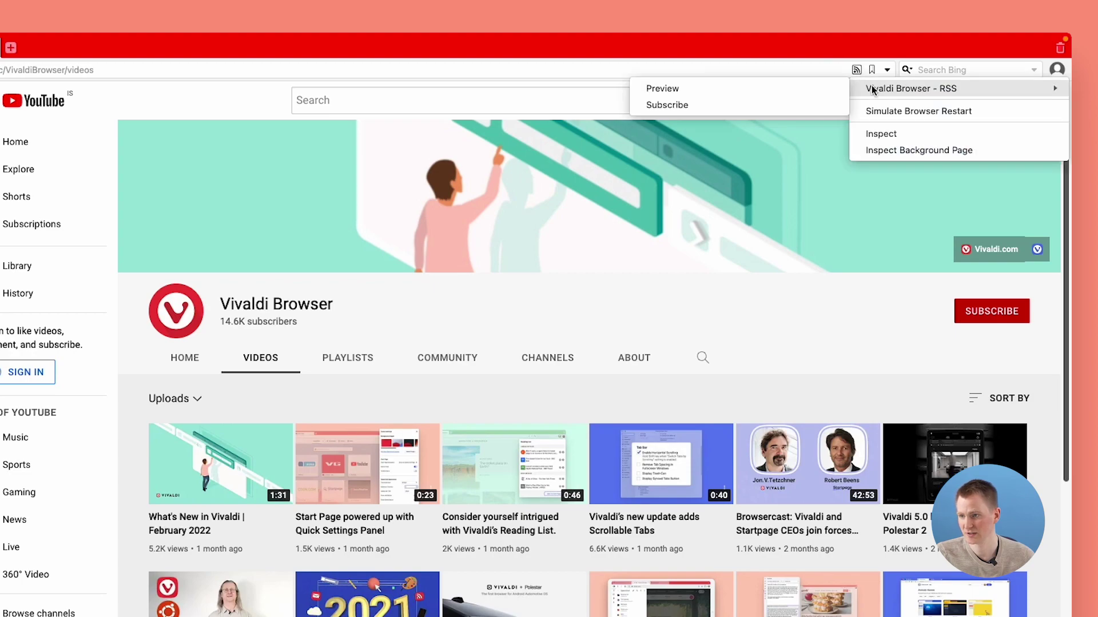
click(781, 105)
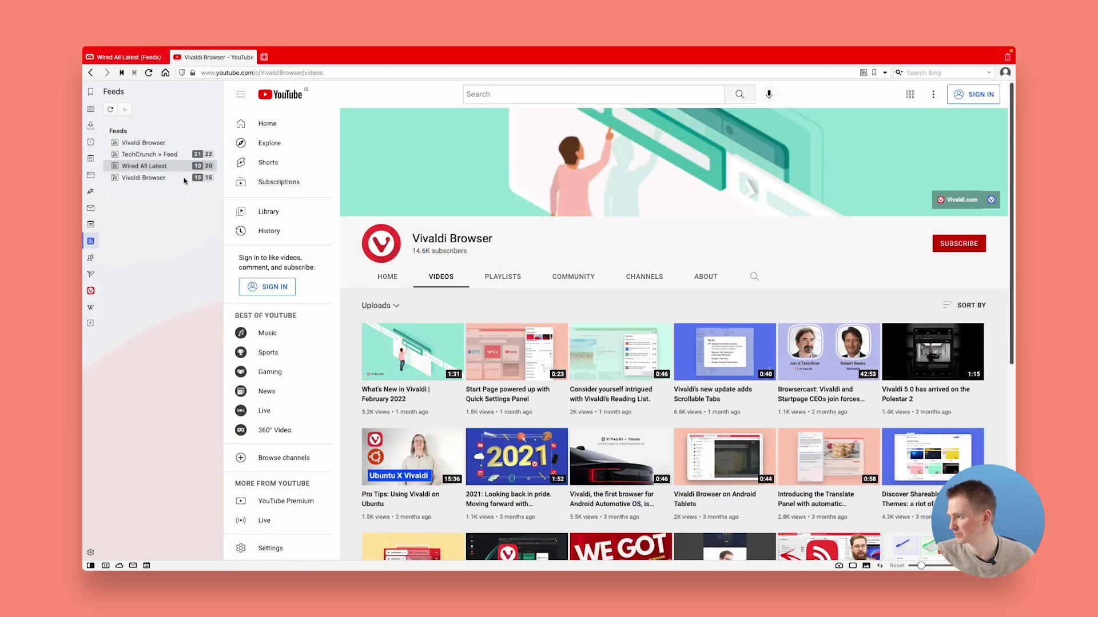
In the new Vivaldi Browser video feed, open the Polestar 2 Android Automotive post and play, then pause, its video
click(183, 179)
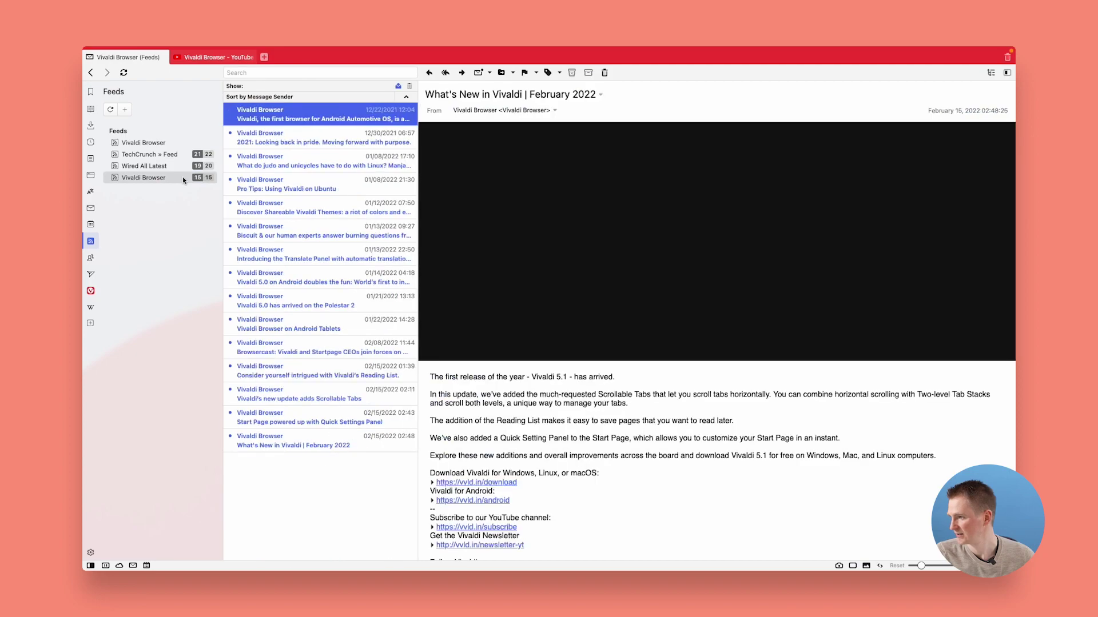
click(309, 117)
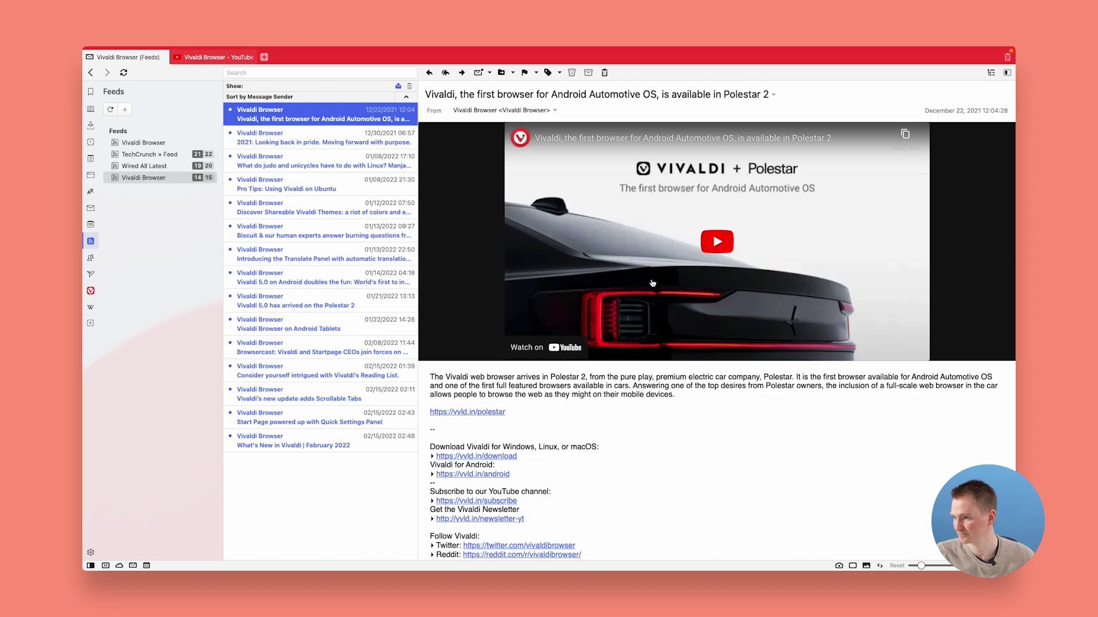
click(722, 245)
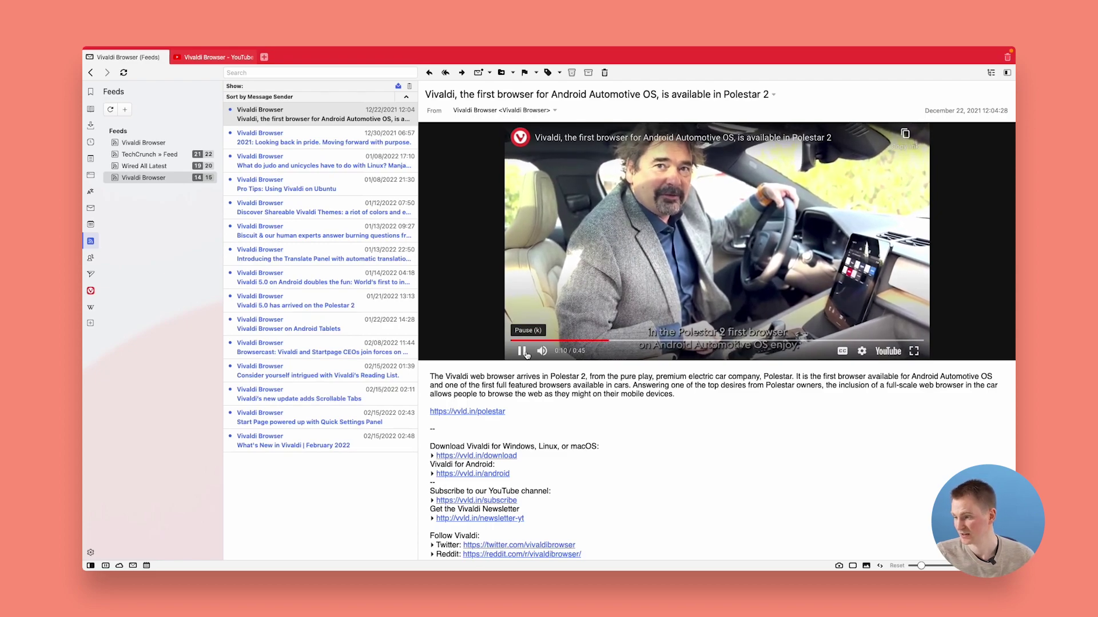
click(521, 351)
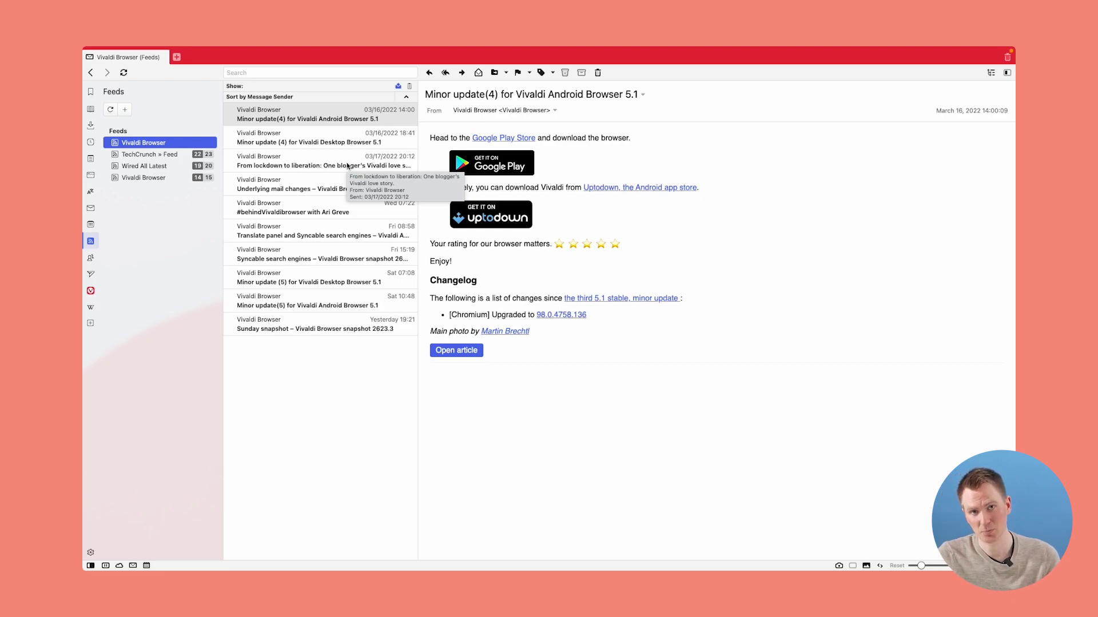
Load the feedly .opml file into File > Import, with the source set to Feeds (OPML file)
mouse_move(302, 48)
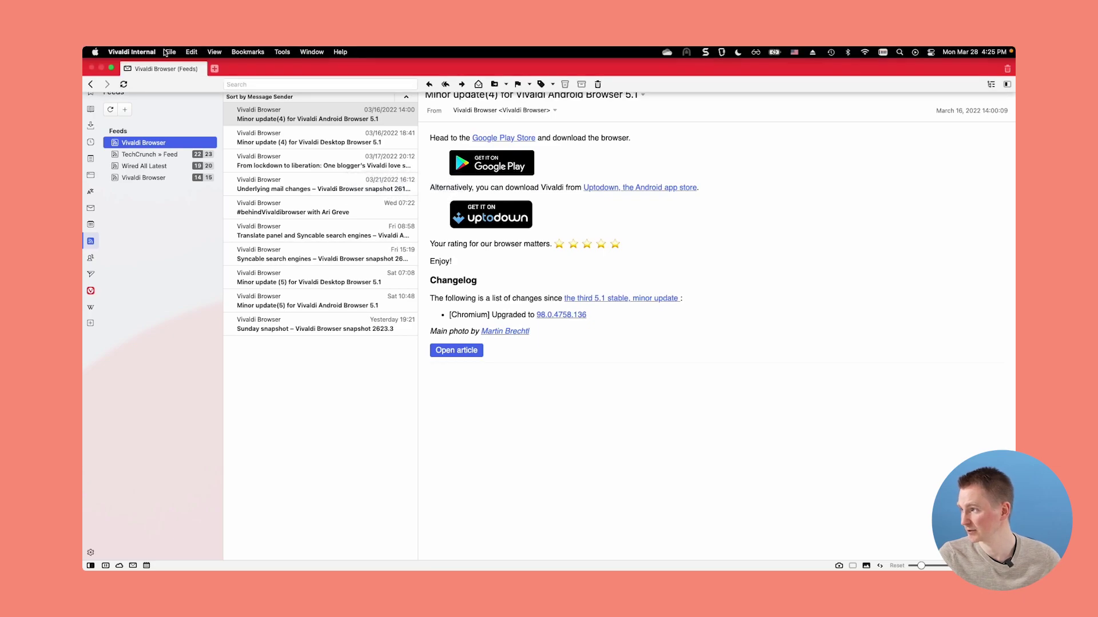
click(132, 52)
mouse_move(172, 52)
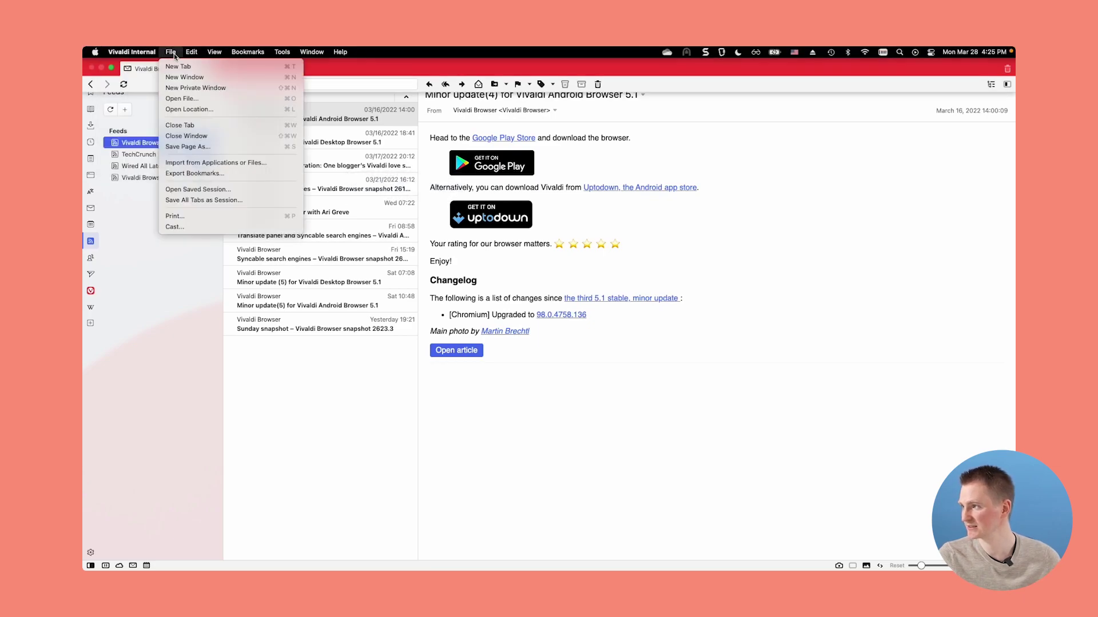
click(211, 163)
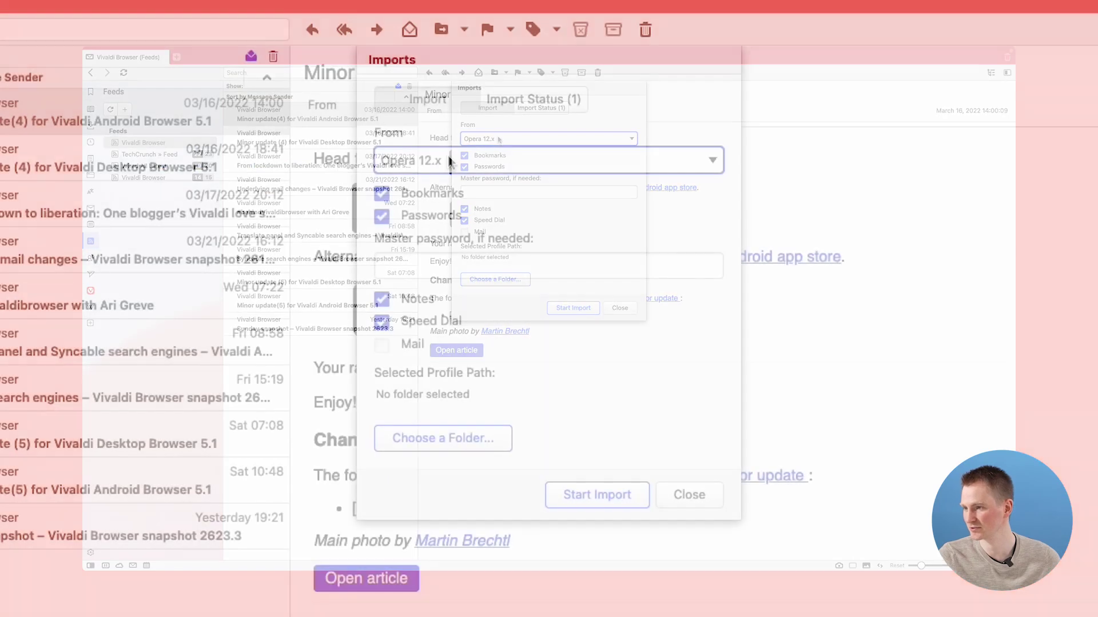
click(523, 138)
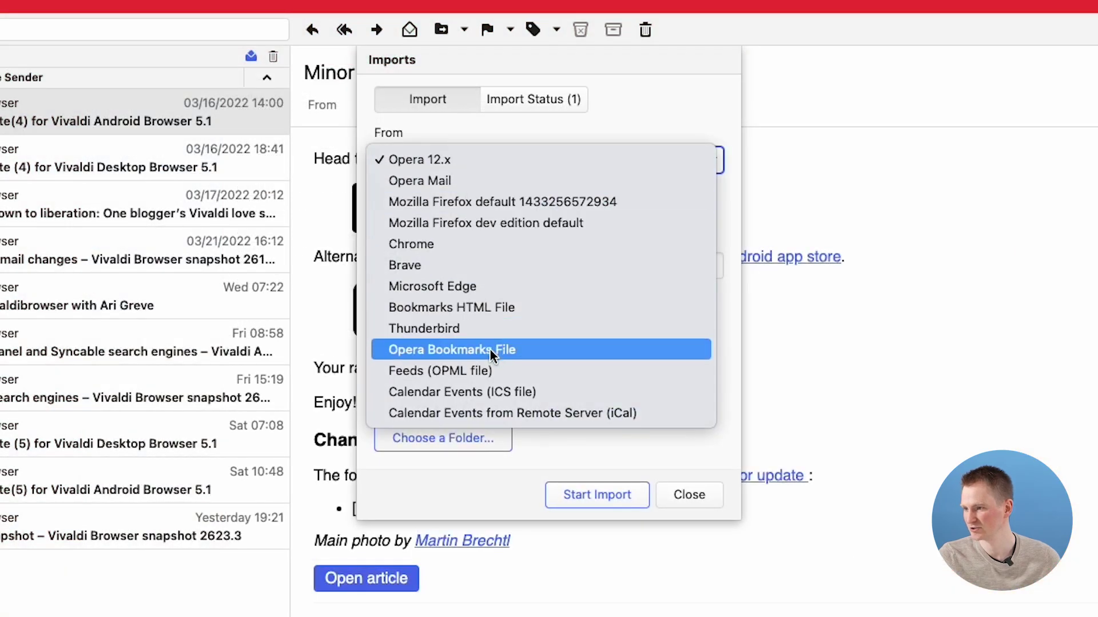
click(530, 372)
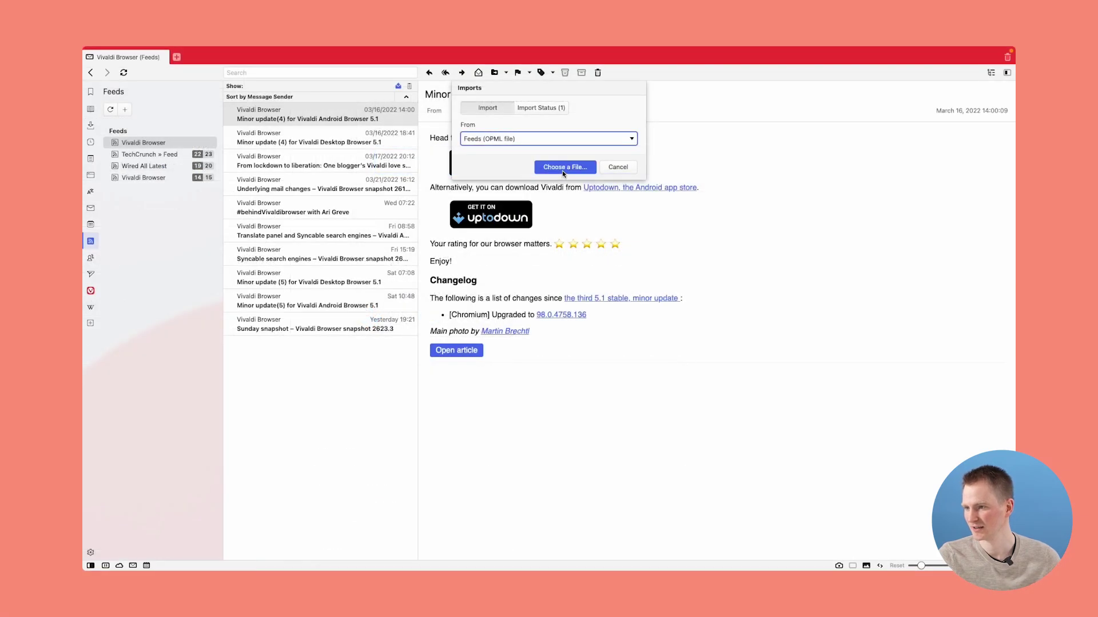
click(562, 169)
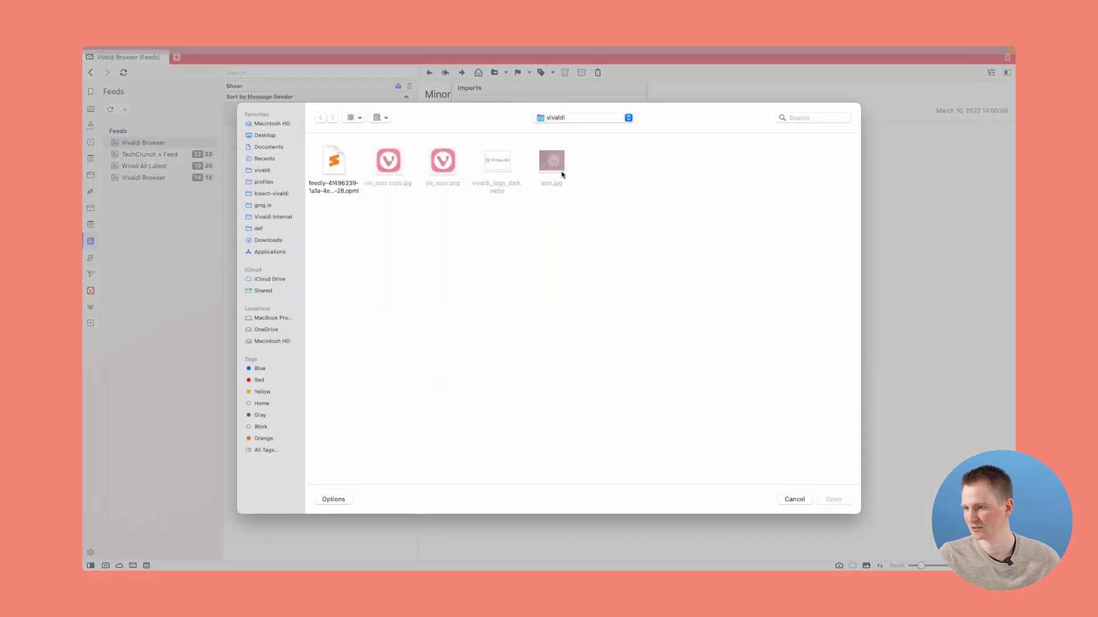
click(334, 166)
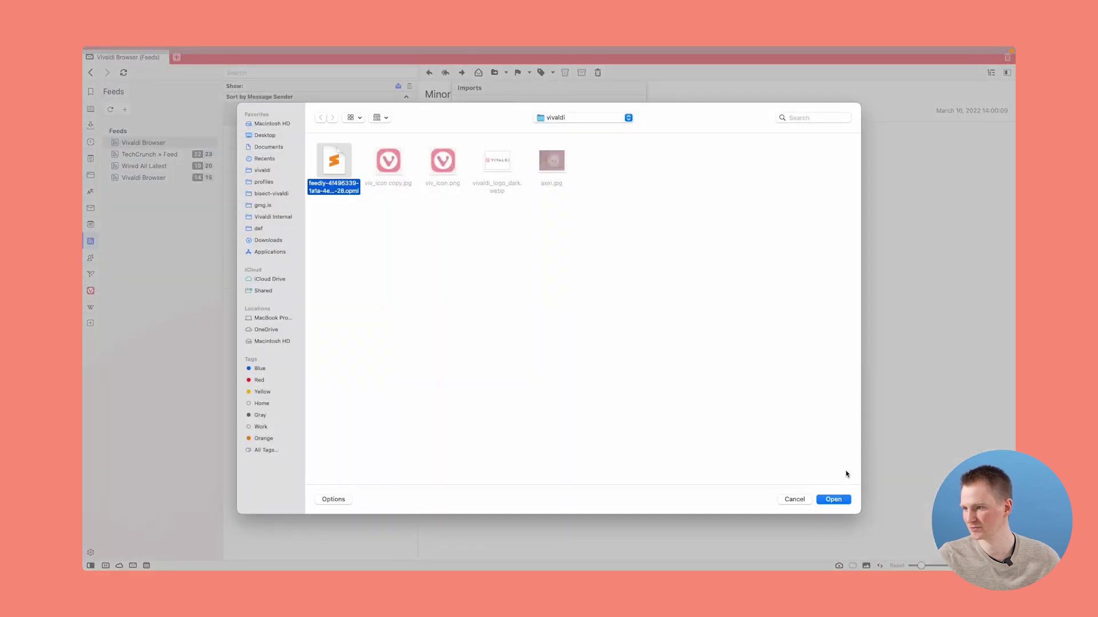
click(845, 501)
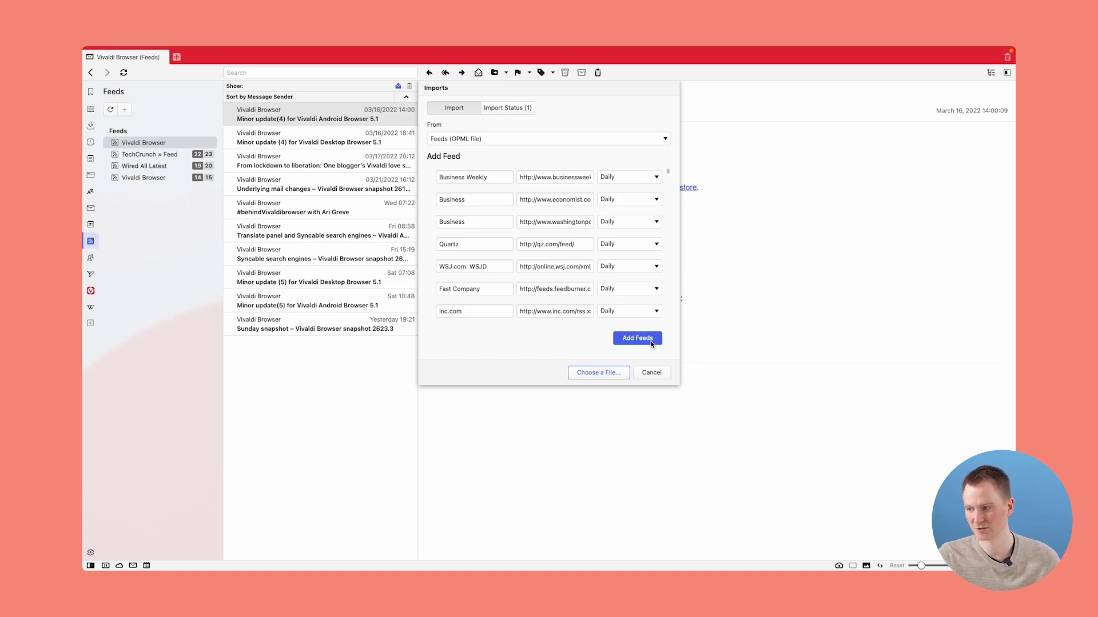
Add all listed OPML feeds, close the Imports dialog, and scroll through the expanded Feeds list
click(652, 343)
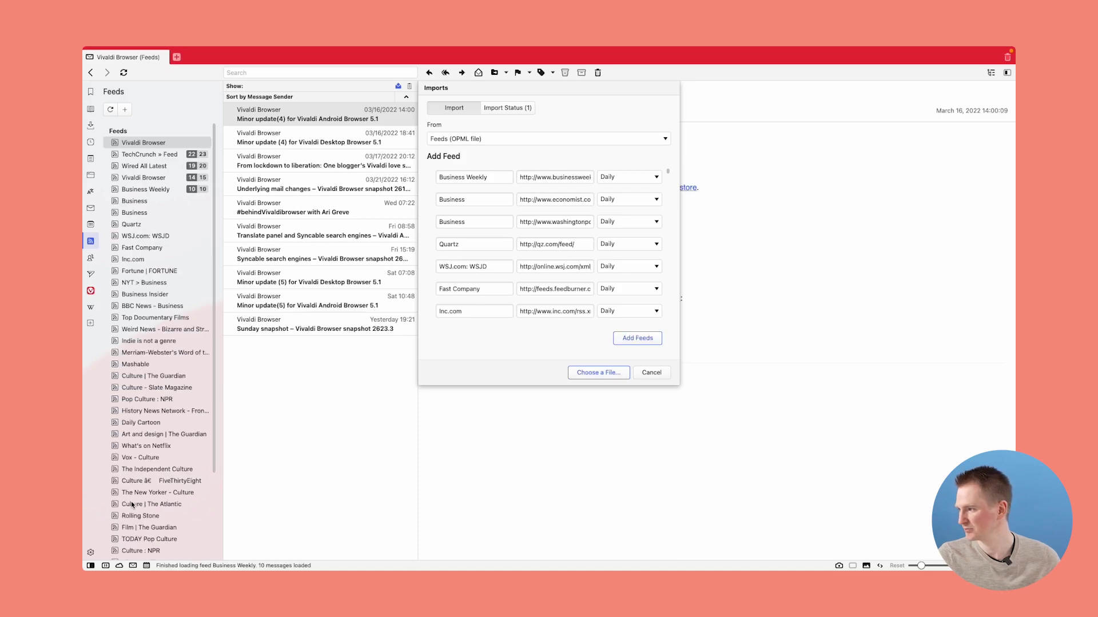
scroll(183, 400, down, 3)
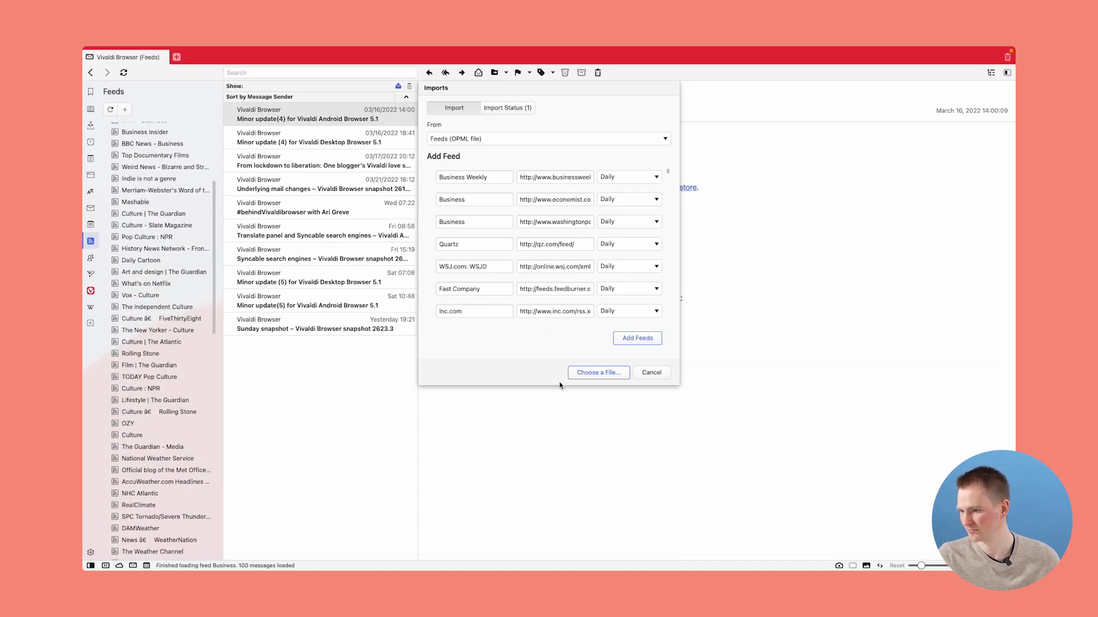
click(650, 373)
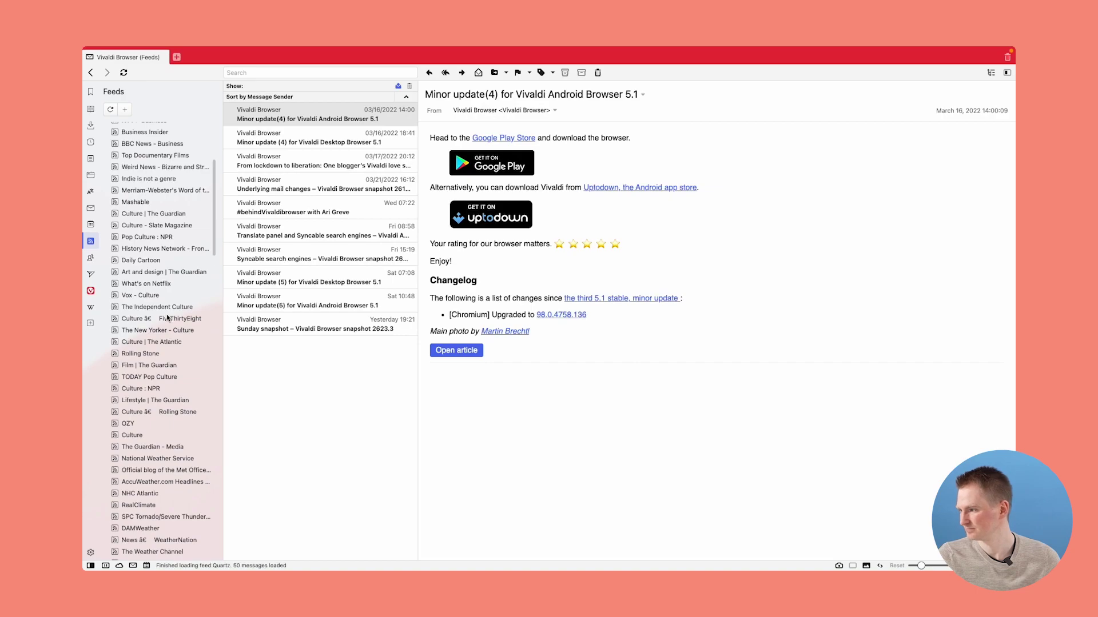
scroll(172, 323, down, 3)
scroll(198, 492, down, 10)
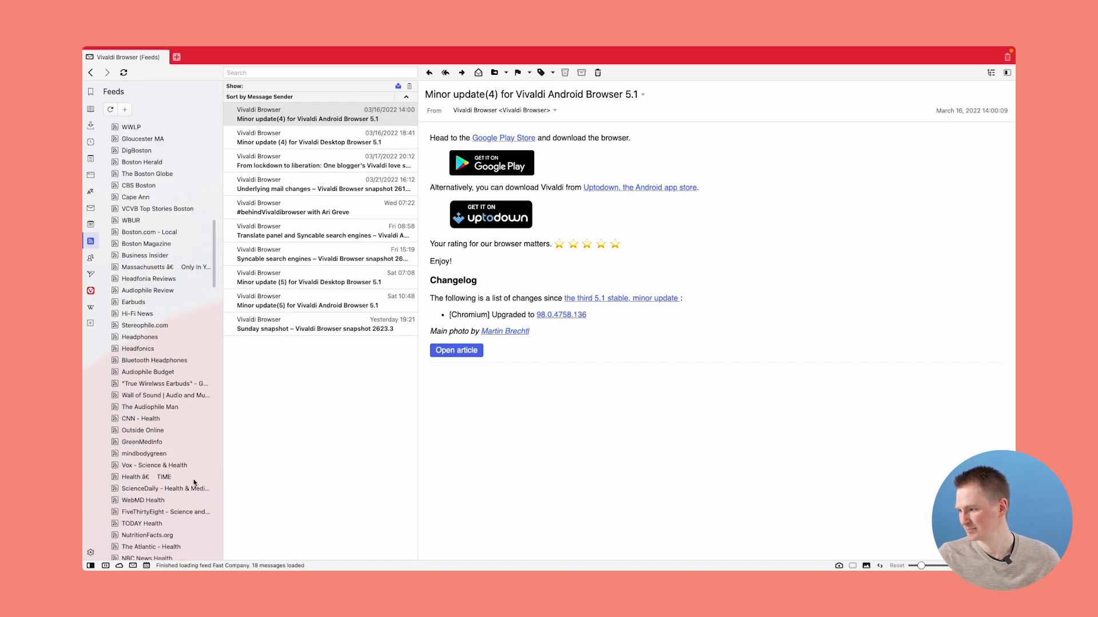
scroll(193, 479, up, 15)
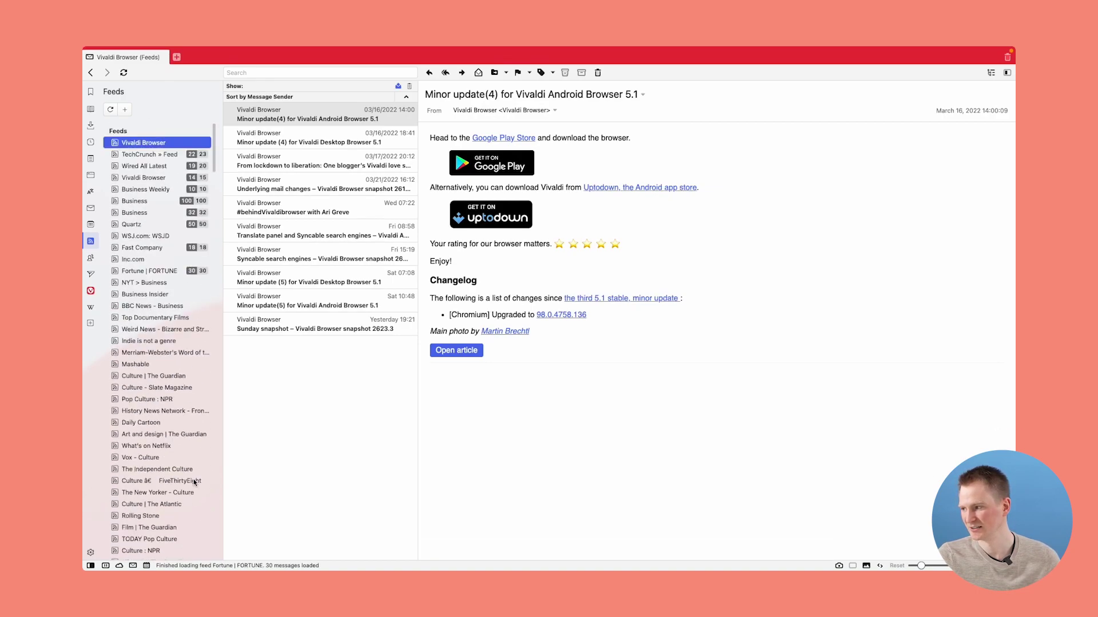